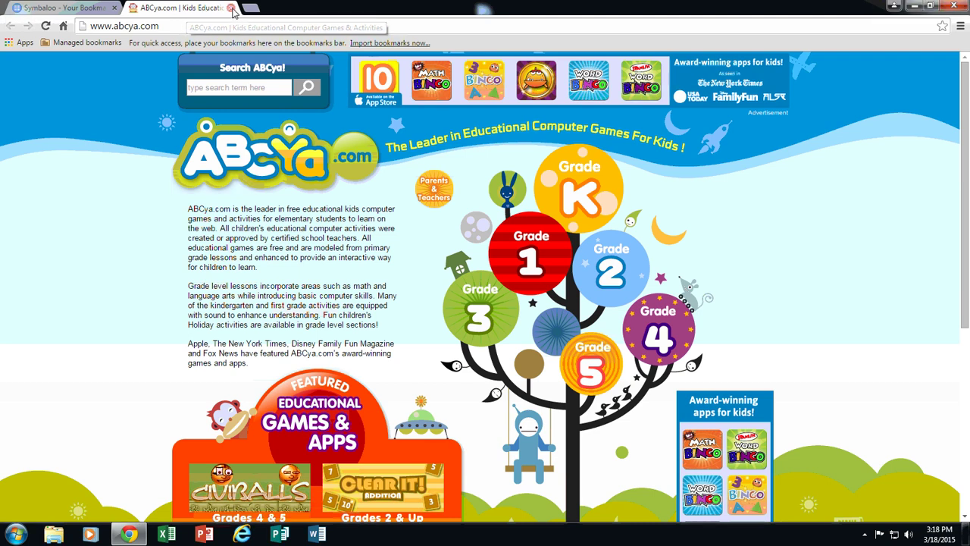
# - Close the ABCya tab, then close and reopen the Tools webmix from the webmix list
pyautogui.click(231, 7)
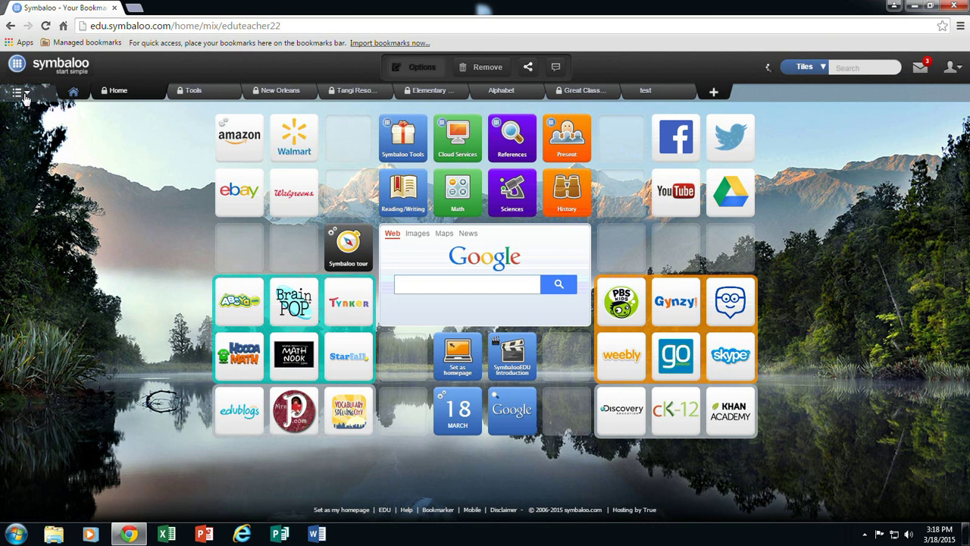
pyautogui.click(25, 95)
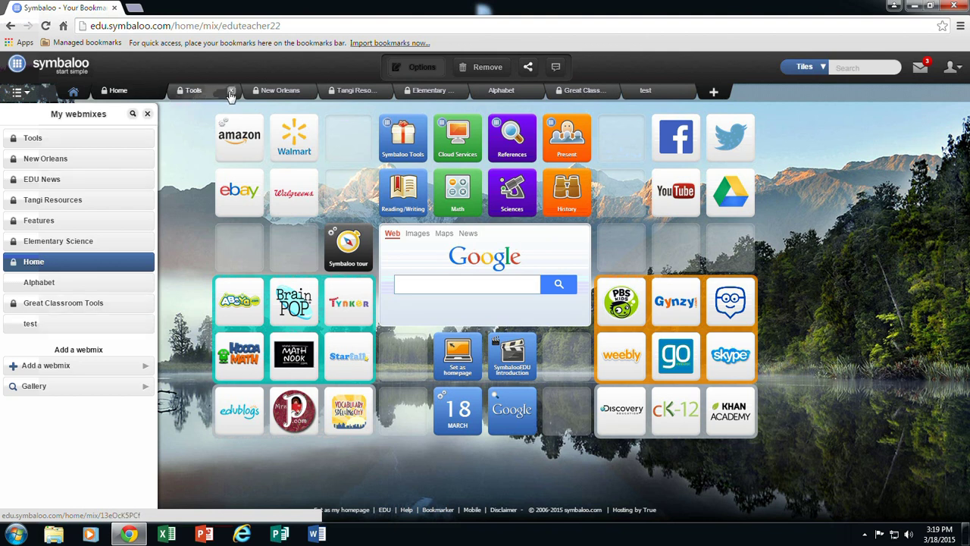
pyautogui.click(232, 91)
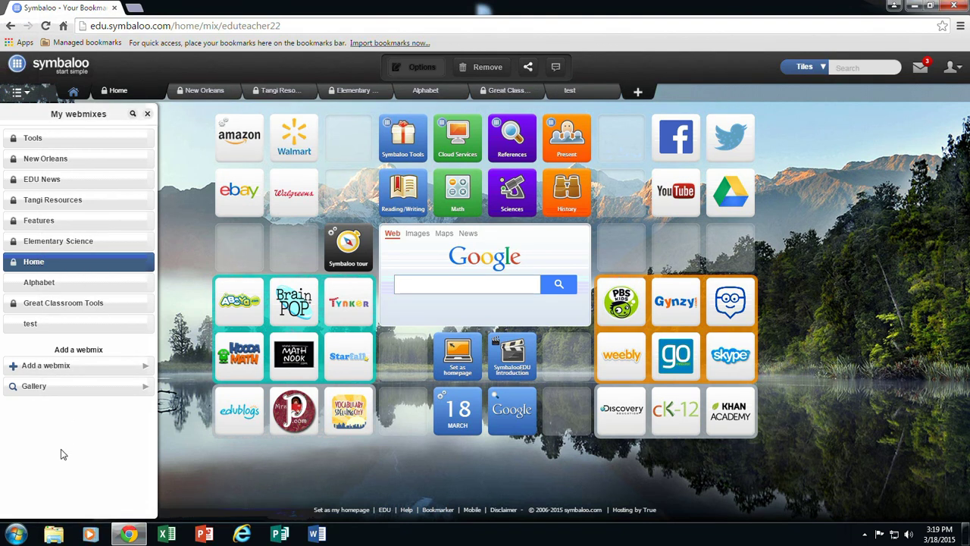
pyautogui.click(34, 142)
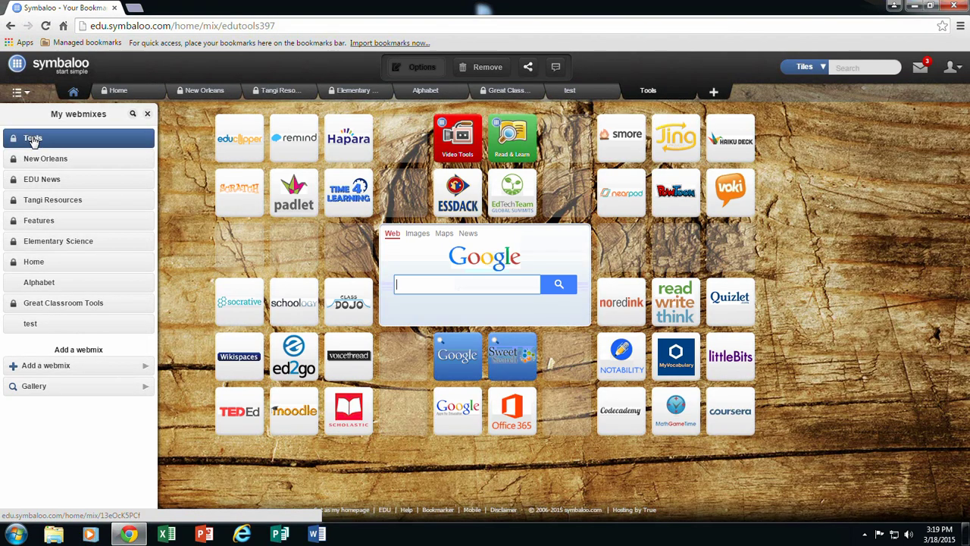
pyautogui.click(147, 114)
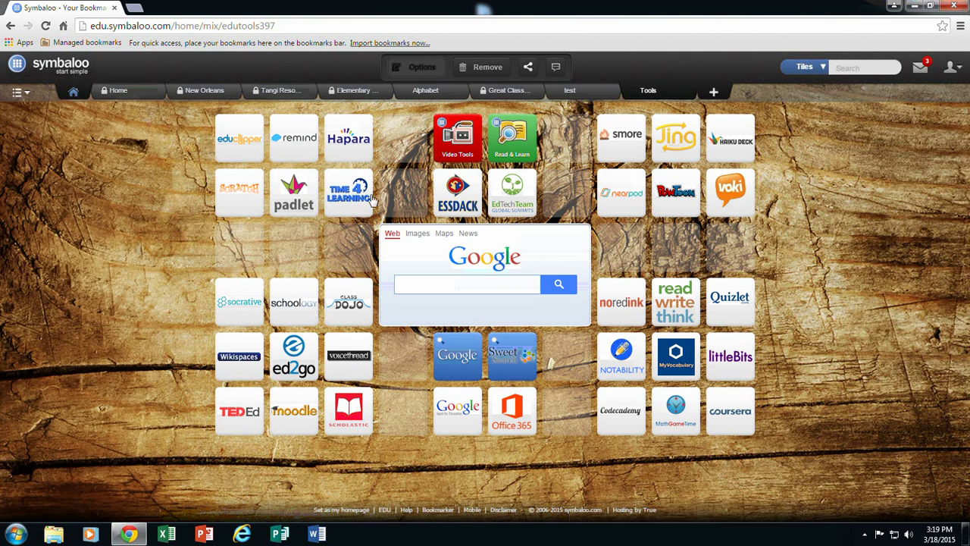
# - Open the empty test webmix and delete it forever
pyautogui.click(572, 90)
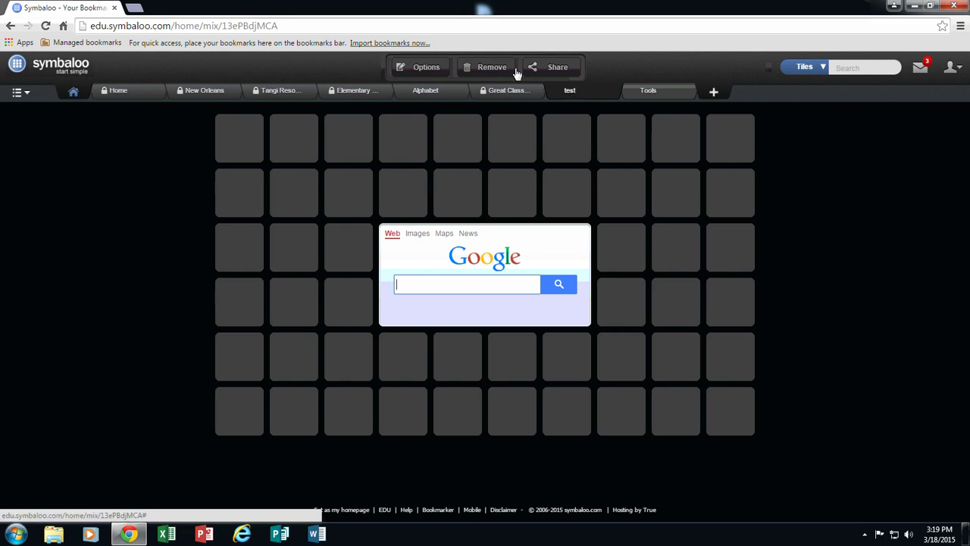
pyautogui.click(488, 68)
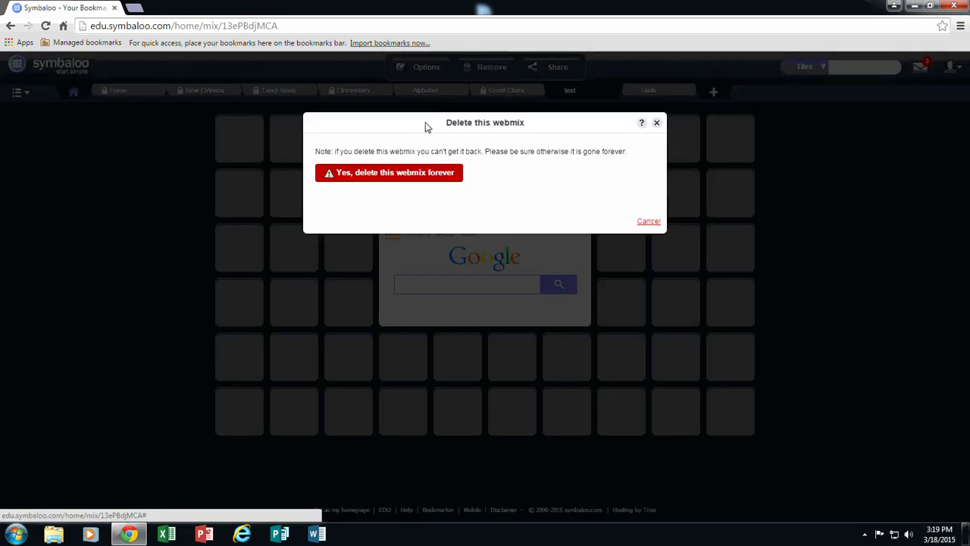
pyautogui.click(394, 173)
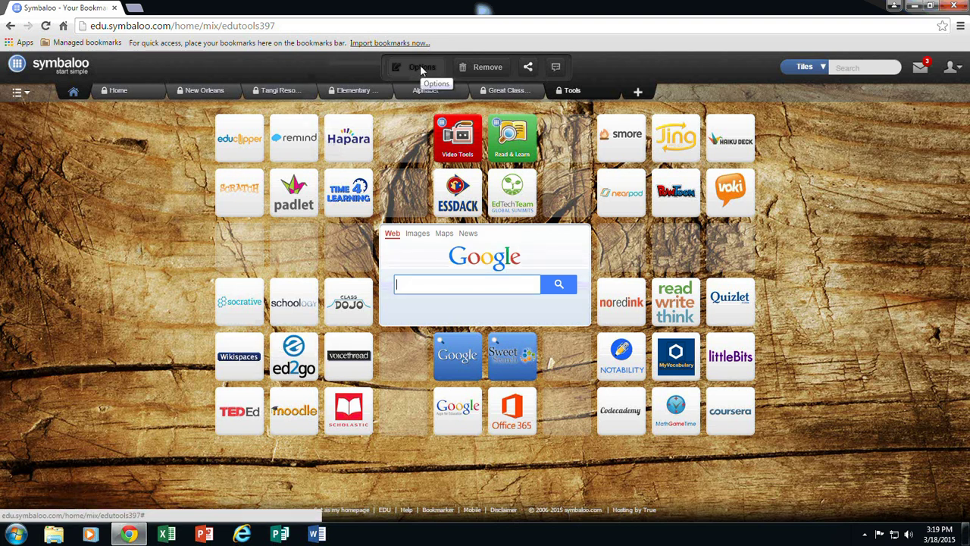
# - Add an empty webmix named 'Louisiana Facts'
pyautogui.click(638, 92)
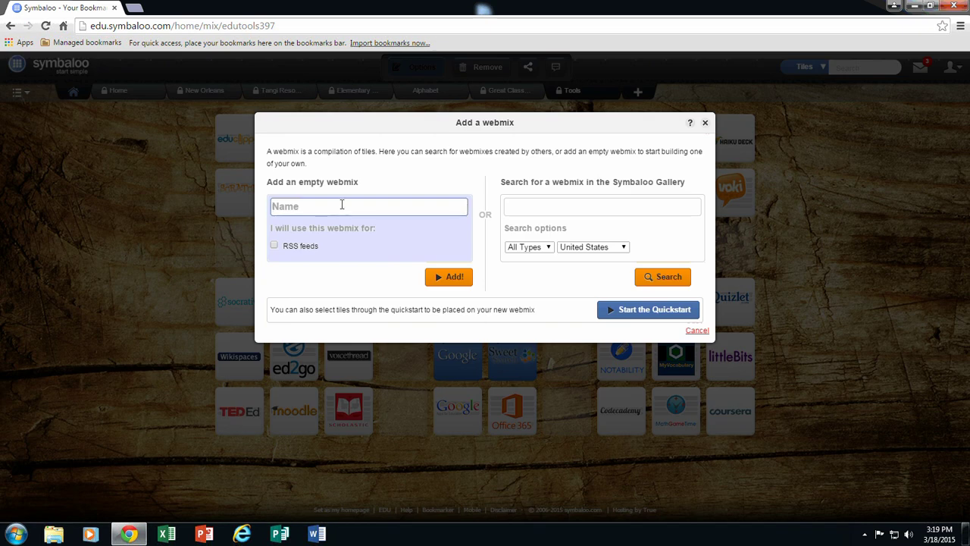
pyautogui.write('Louisiana Facts')
pyautogui.click(453, 277)
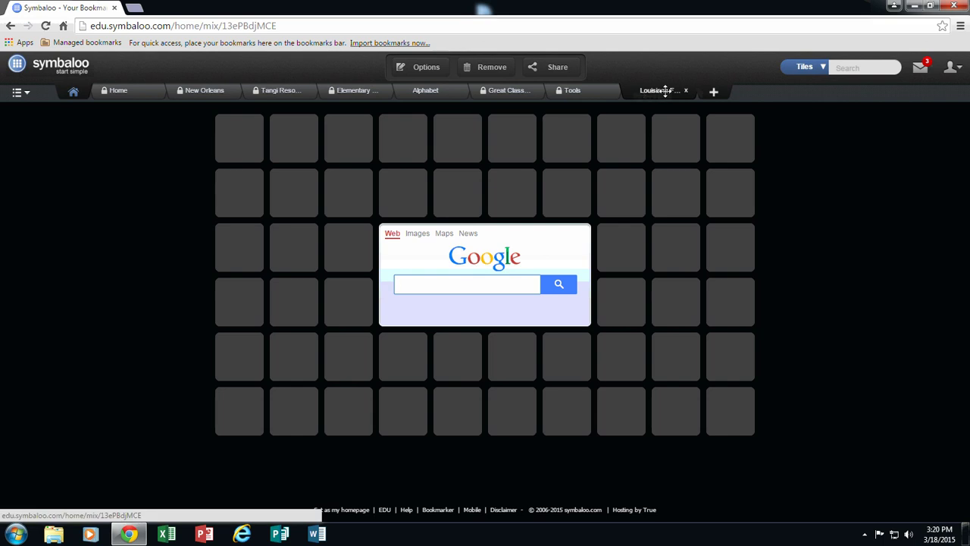
# - Open Edit webmix for Louisiana Facts, expanding and collapsing the Change wallpaper options
pyautogui.click(422, 69)
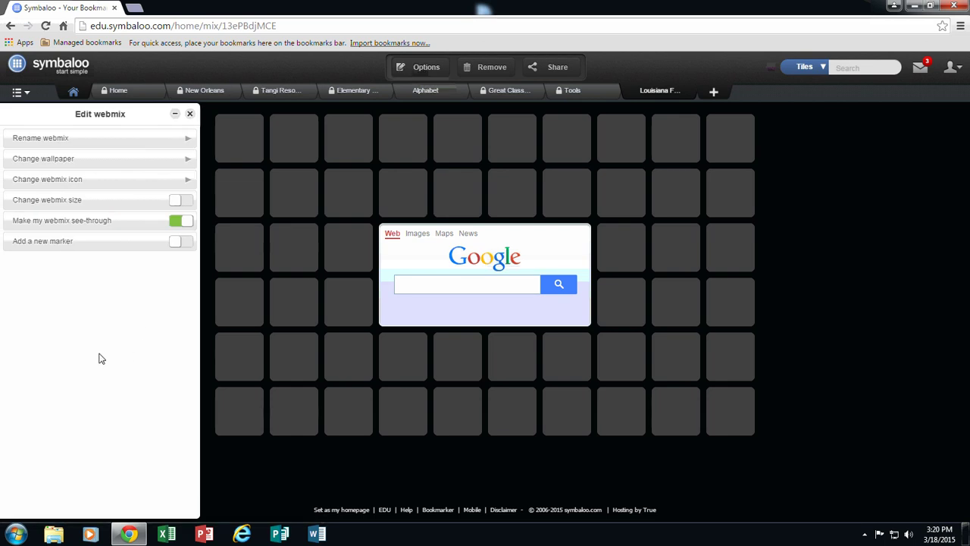
pyautogui.click(68, 160)
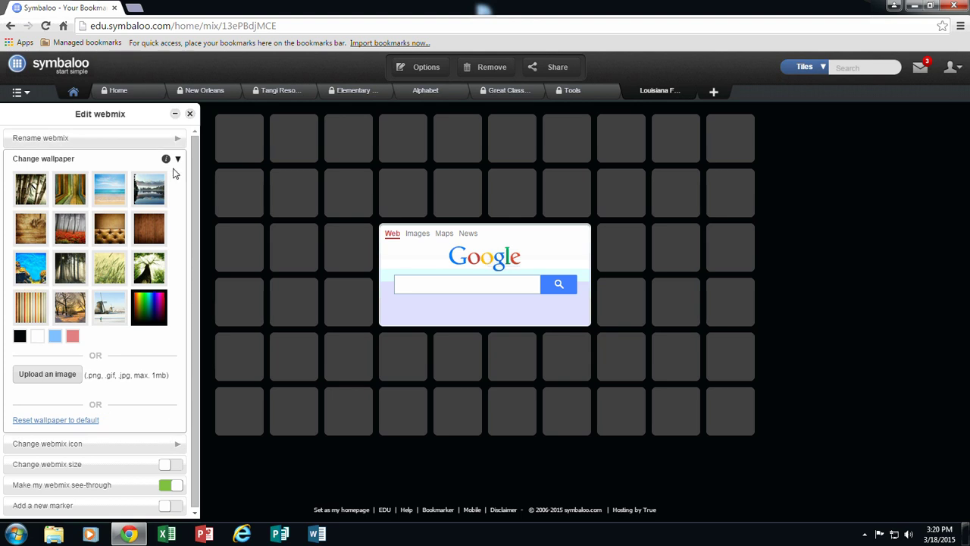
pyautogui.click(177, 159)
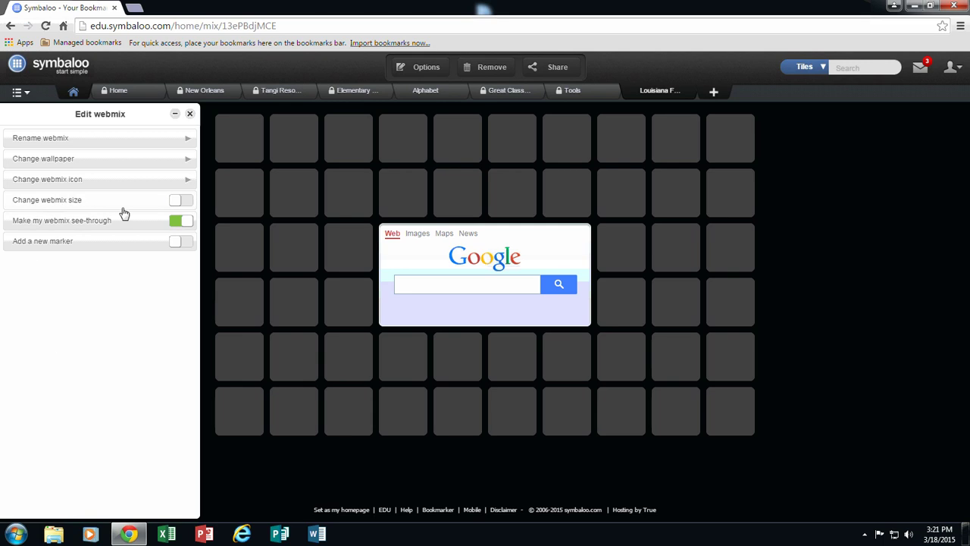
# - Enable webmix resizing, shrink the tile grid to 6 columns by 4 rows, and close Edit webmix
pyautogui.click(177, 205)
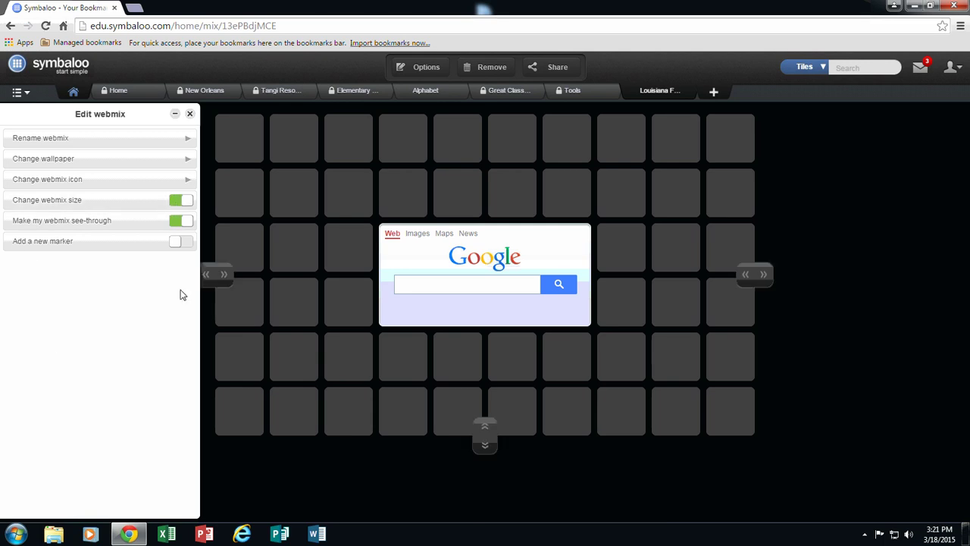
pyautogui.click(225, 276)
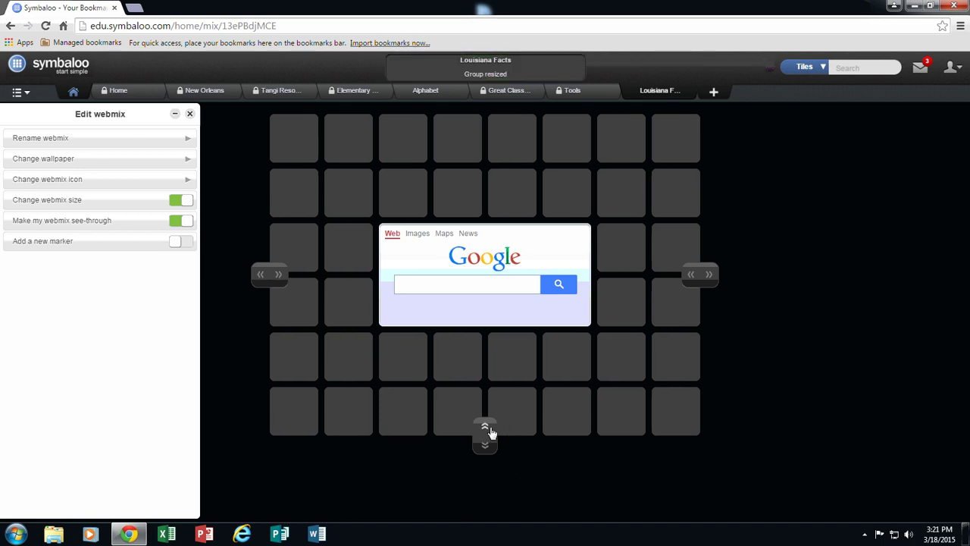
pyautogui.click(487, 429)
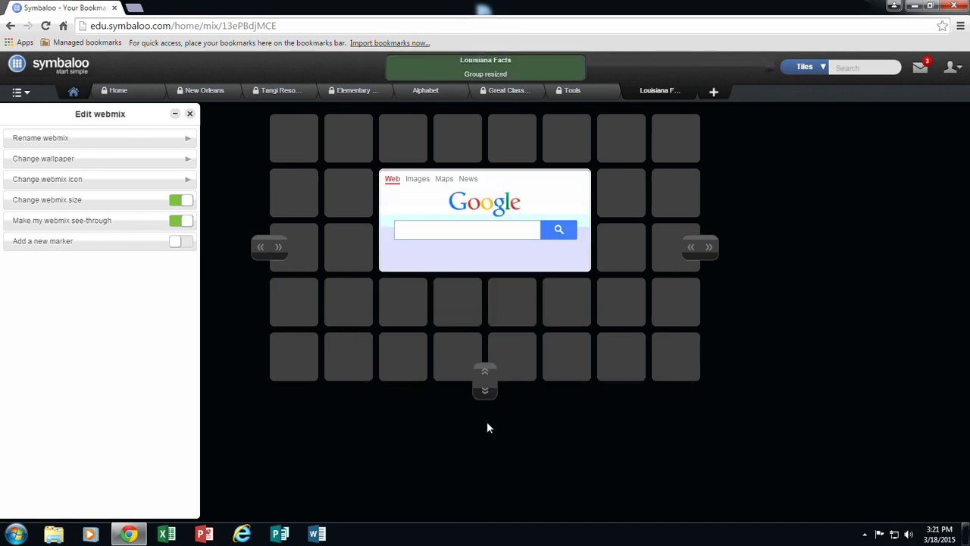
pyautogui.click(486, 372)
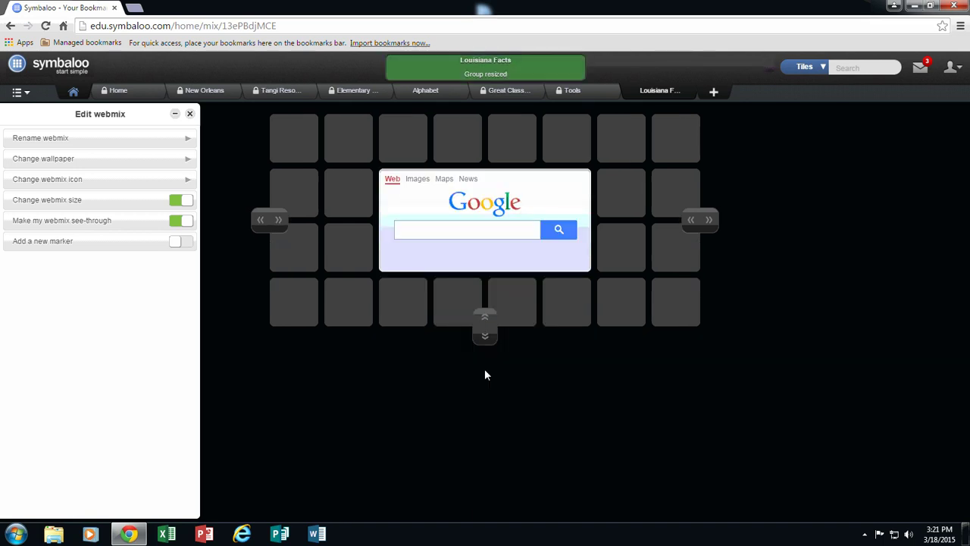
pyautogui.click(279, 220)
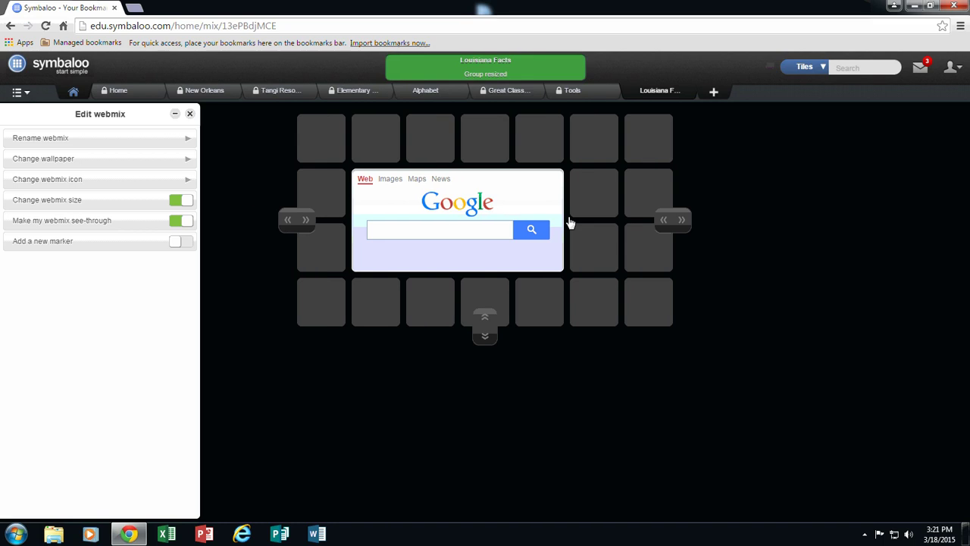
pyautogui.click(663, 220)
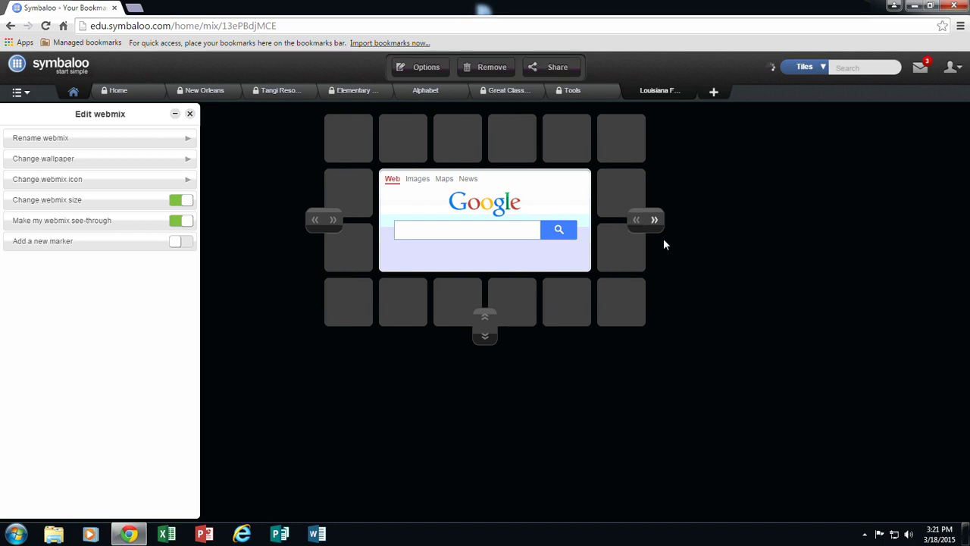
pyautogui.click(190, 114)
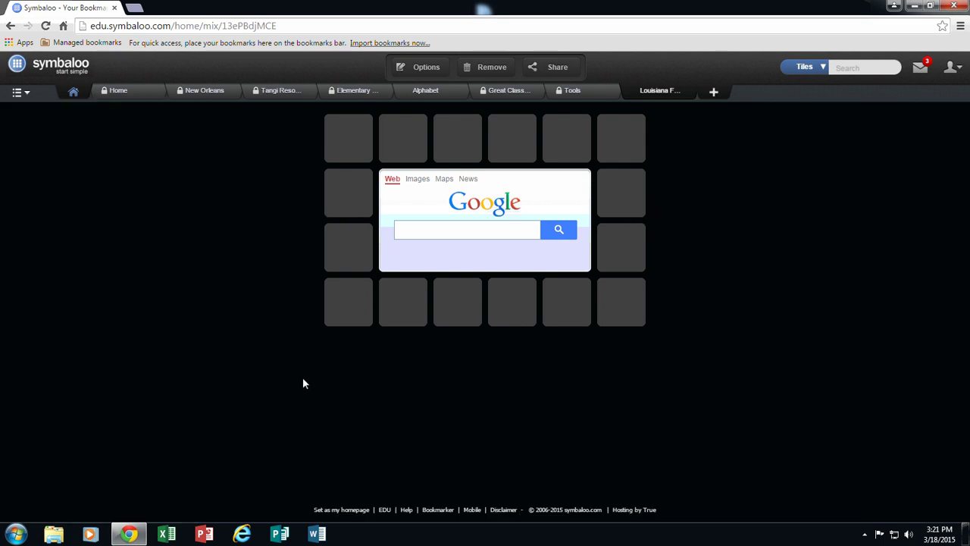
# - Search 'Louisiana Facts' from the webmix's Google tile and scroll through the results
pyautogui.click(437, 229)
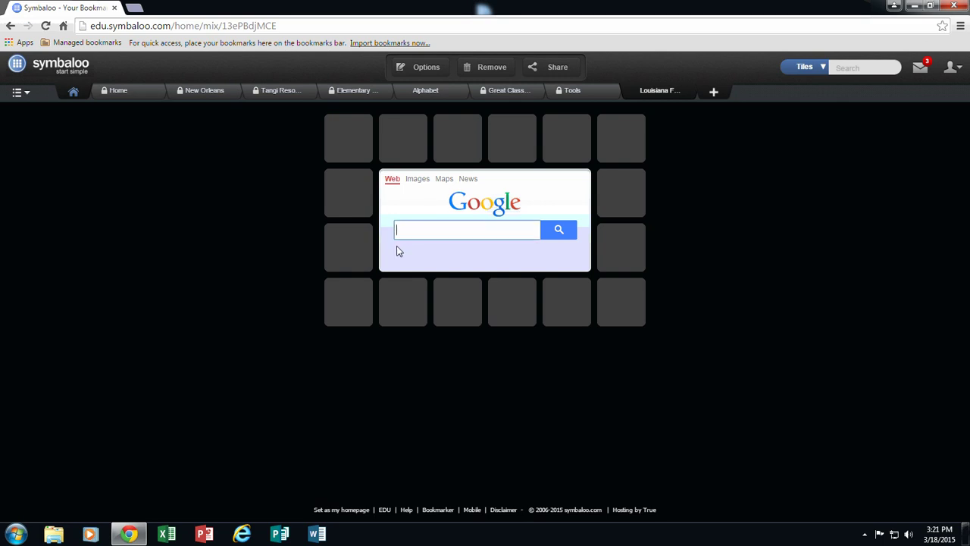
pyautogui.write('Louisiana Facts')
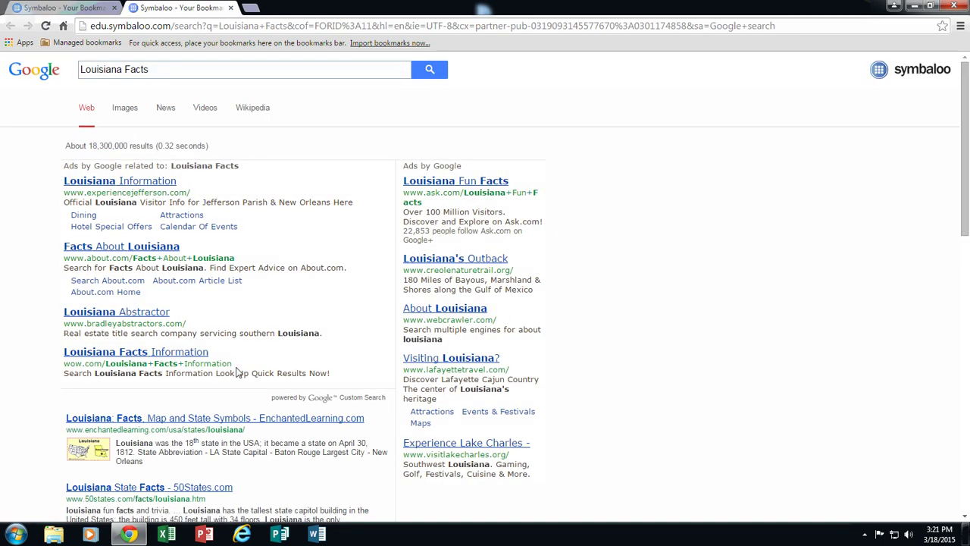
pyautogui.scroll(-2, 671, 351)
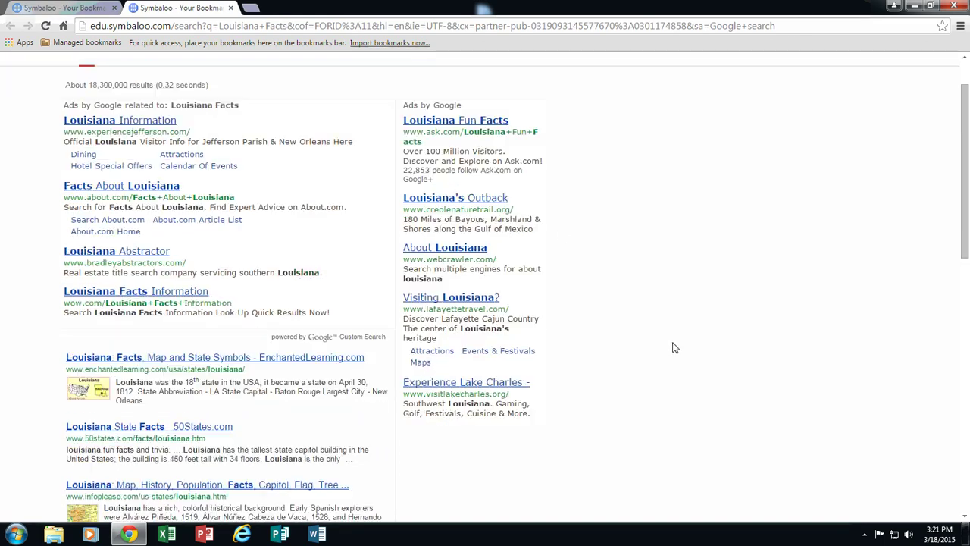
# - Open the 50States.com Louisiana State Facts page and copy its web address
pyautogui.click(169, 429)
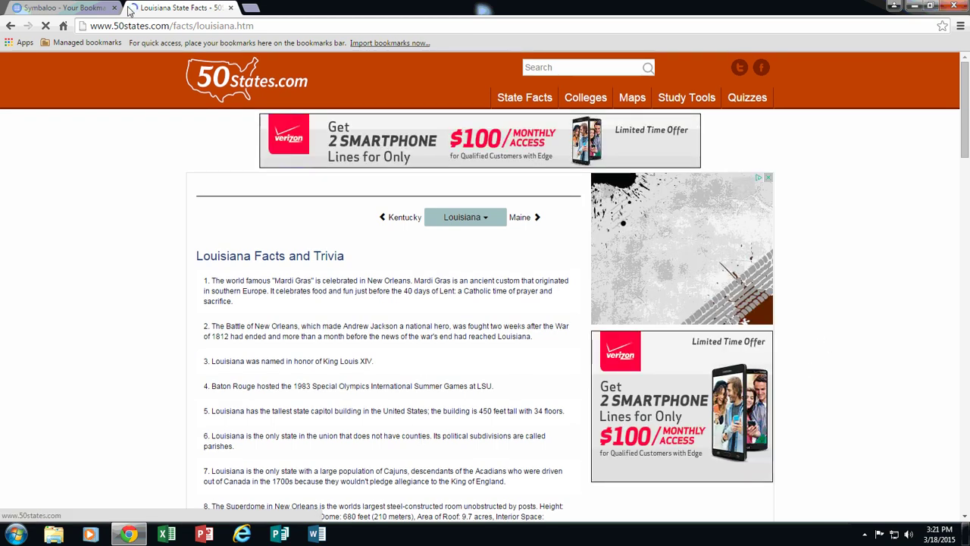
pyautogui.click(168, 26)
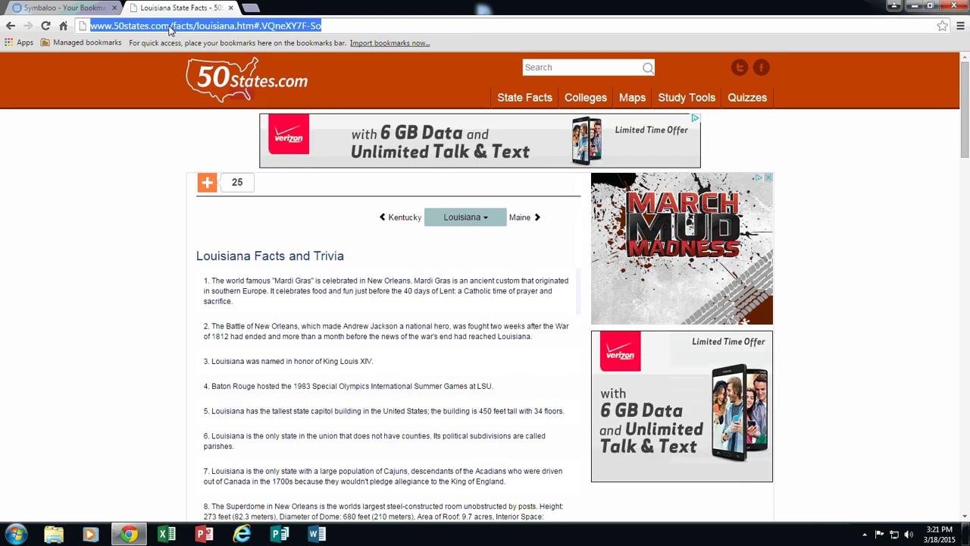
pyautogui.rightClick(171, 28)
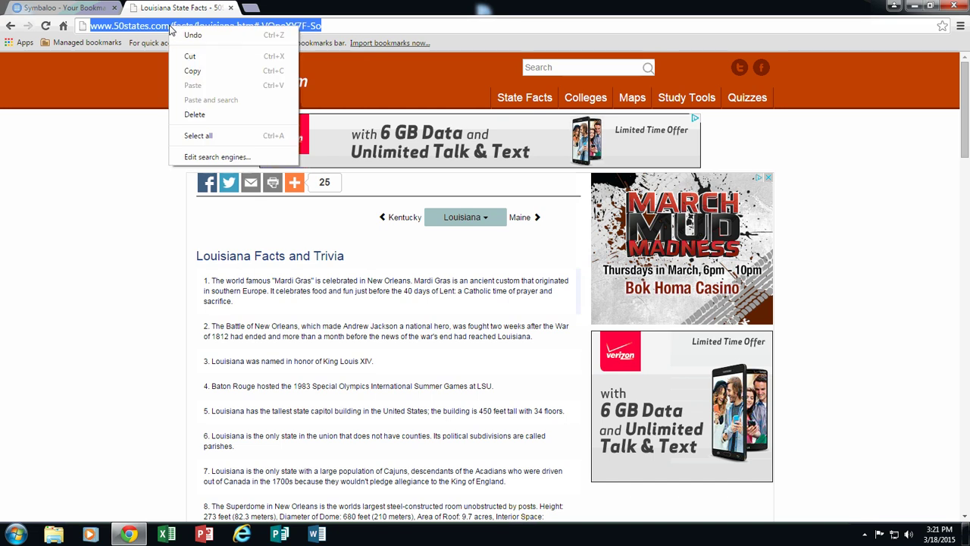
pyautogui.click(191, 71)
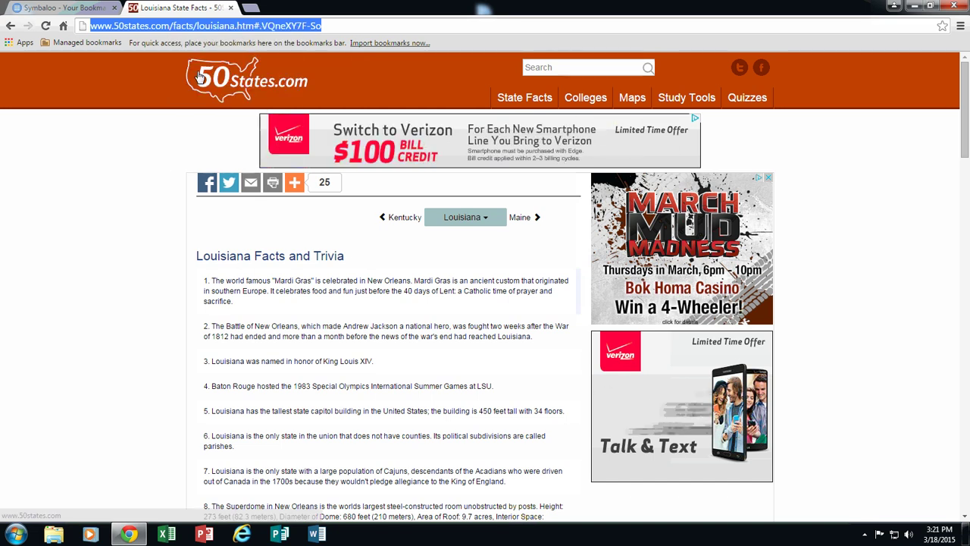
# - Back in the Louisiana webmix, start a new tile and paste the 50States page address
pyautogui.click(57, 10)
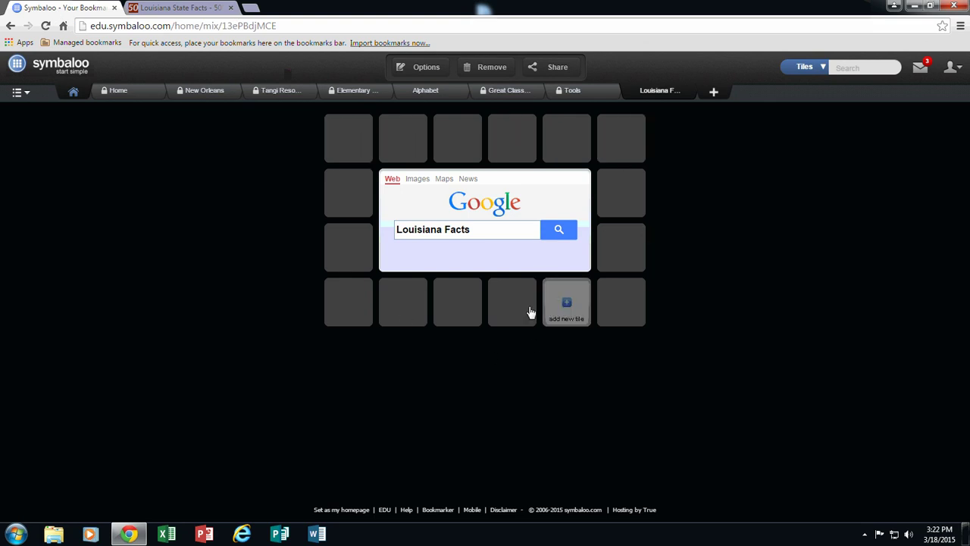
pyautogui.click(404, 144)
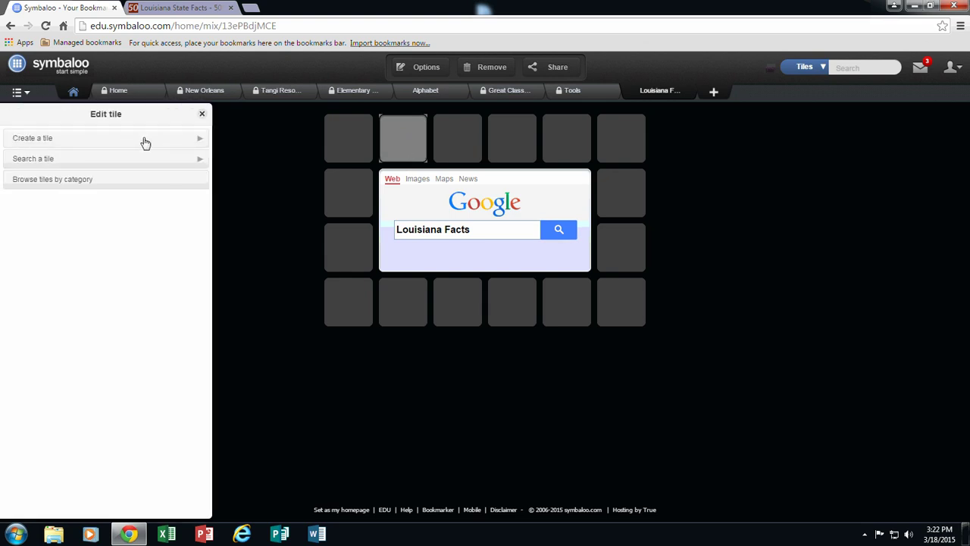
pyautogui.click(146, 144)
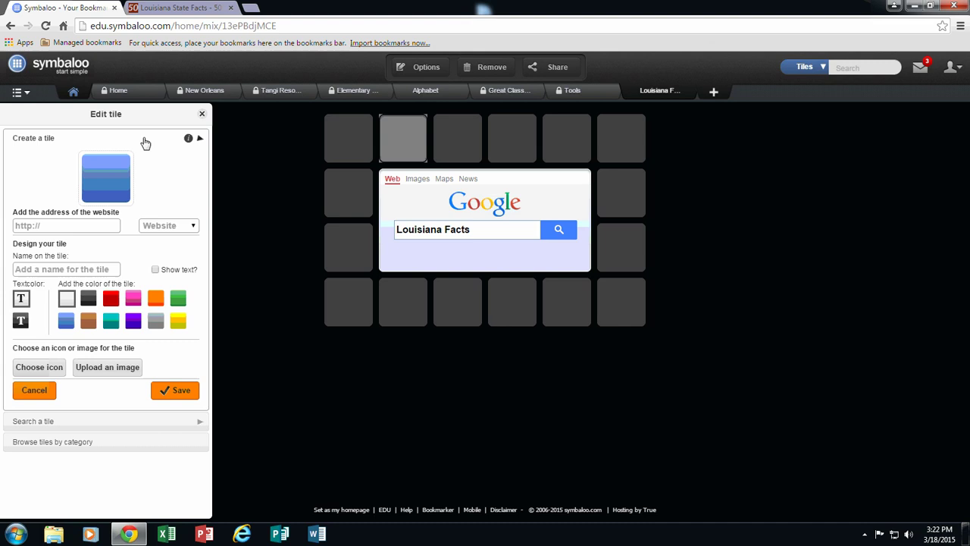
pyautogui.rightClick(57, 226)
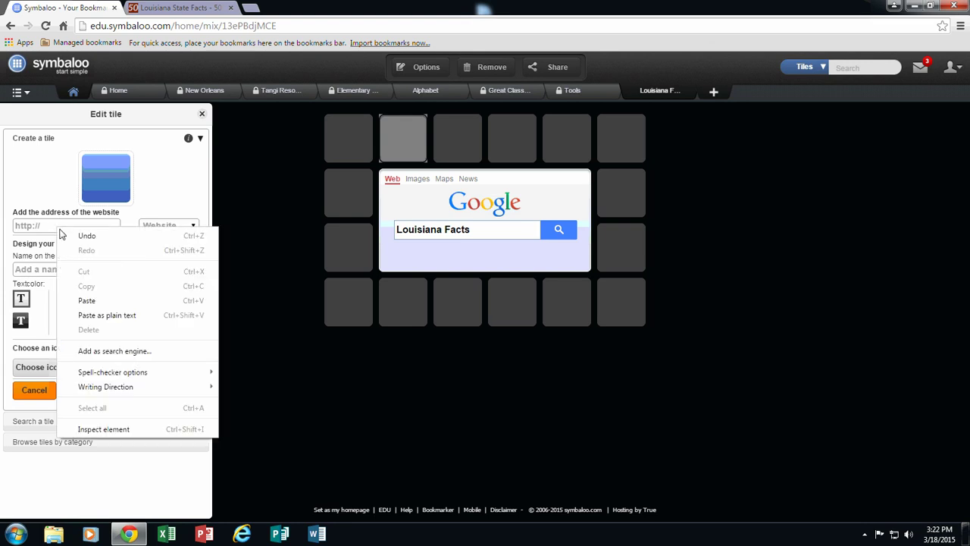
pyautogui.click(88, 301)
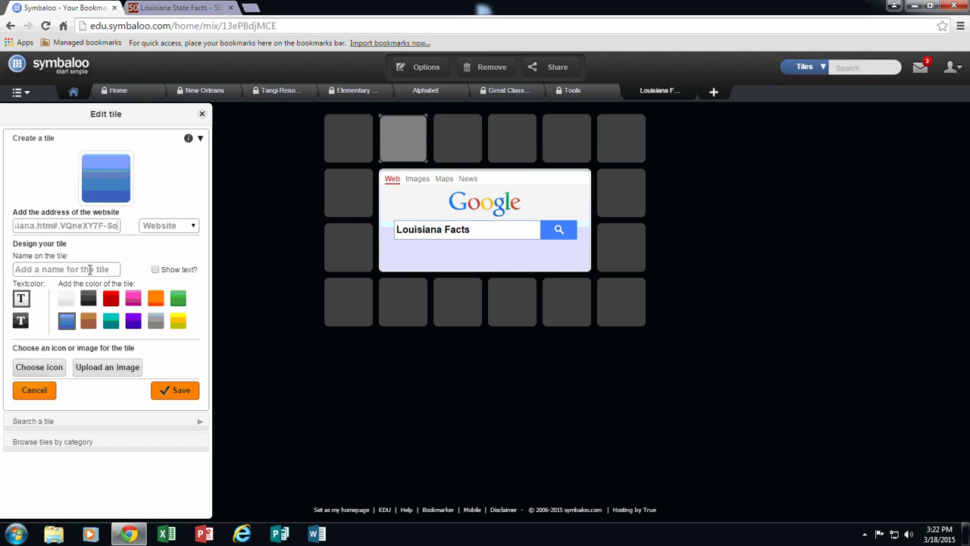
# - Remove the leading dash from the tile name, show the name, and save the 50States.com tile
pyautogui.click(90, 270)
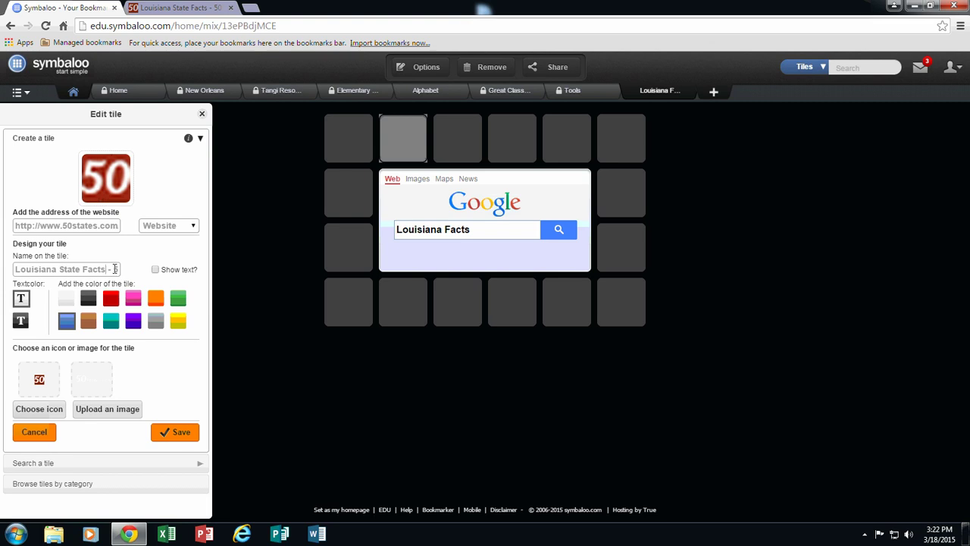
pyautogui.click(90, 269)
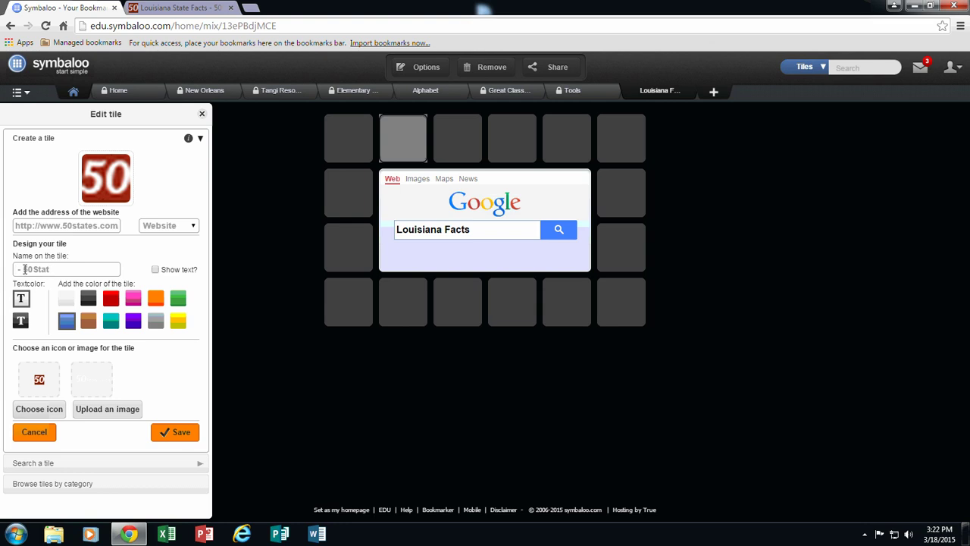
pyautogui.press('BackSpace')
pyautogui.press('BackSpace')
pyautogui.click(156, 269)
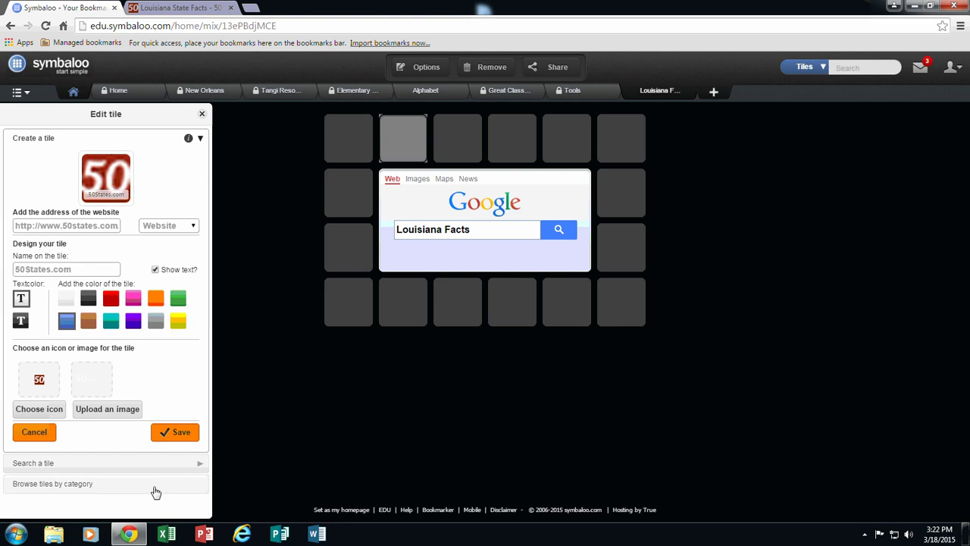
pyautogui.click(181, 432)
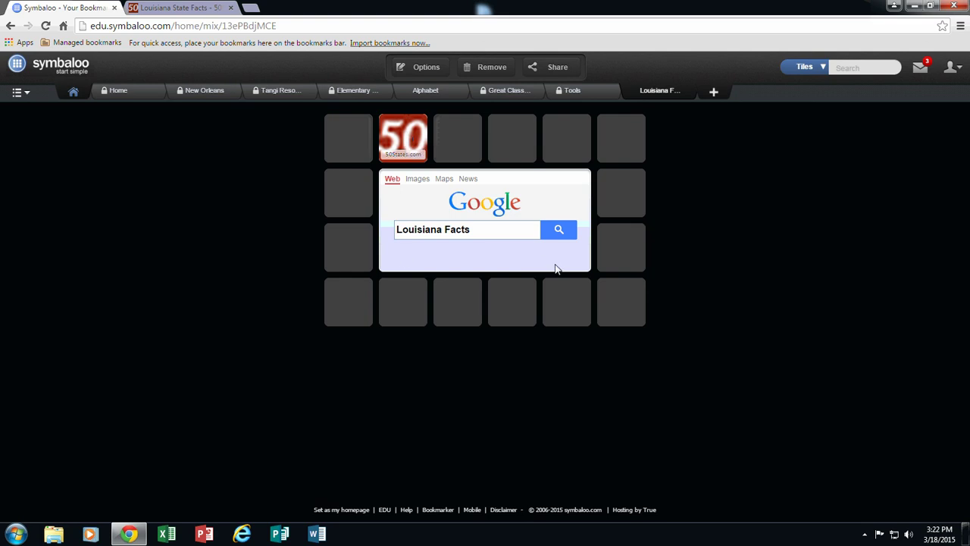
# - Search 'Louisiana Facts' again and open the tourlouisiana.com 'Louisiana Fun Facts' result
pyautogui.click(565, 230)
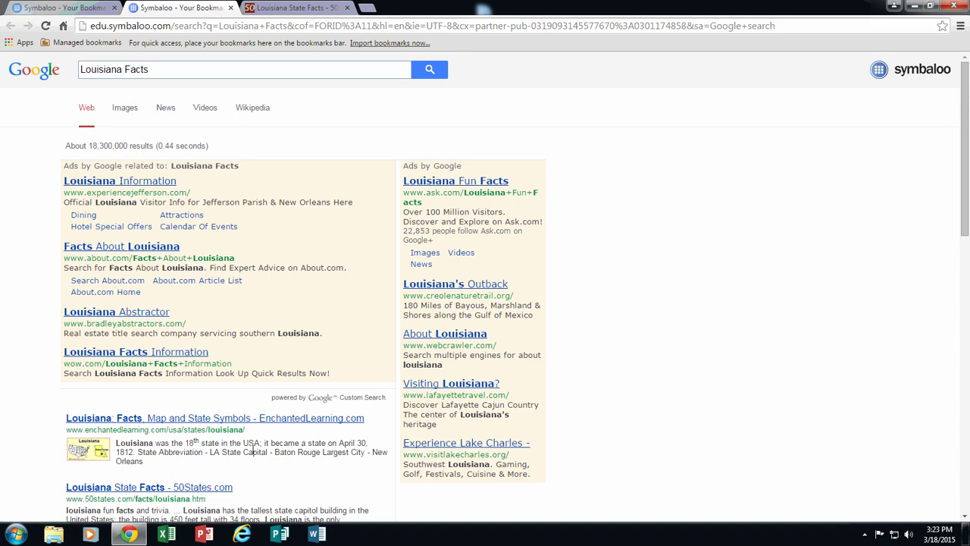
pyautogui.scroll(-1, 291, 451)
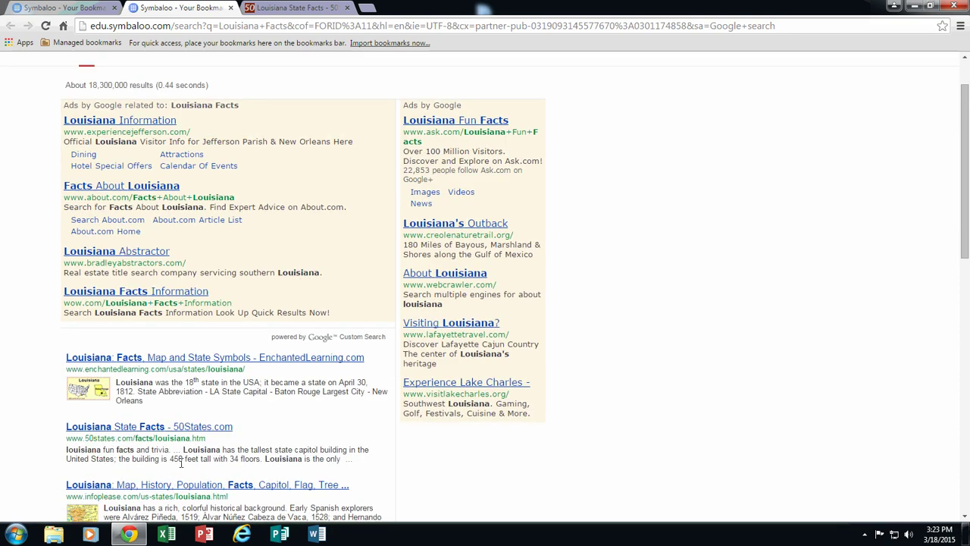
pyautogui.scroll(-2, 182, 464)
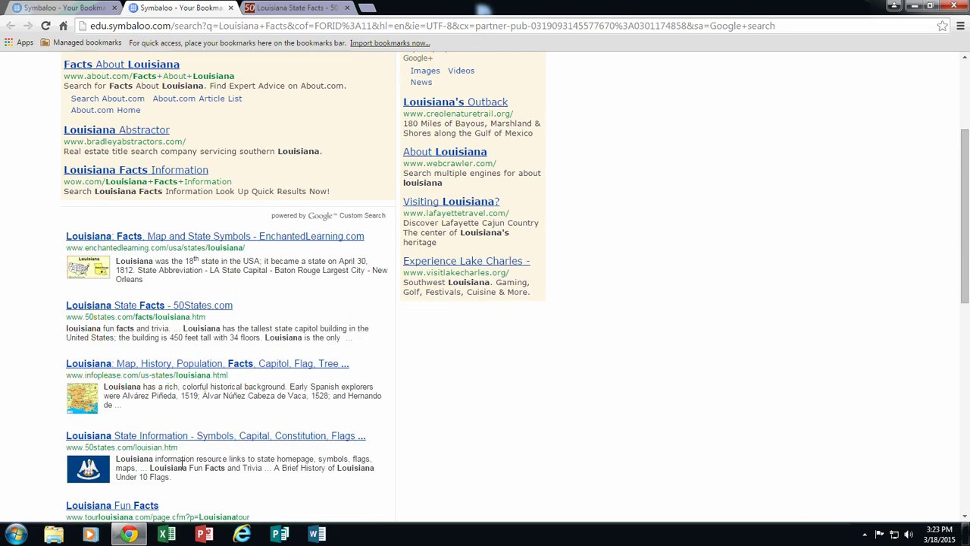
pyautogui.scroll(-1, 182, 477)
pyautogui.click(112, 447)
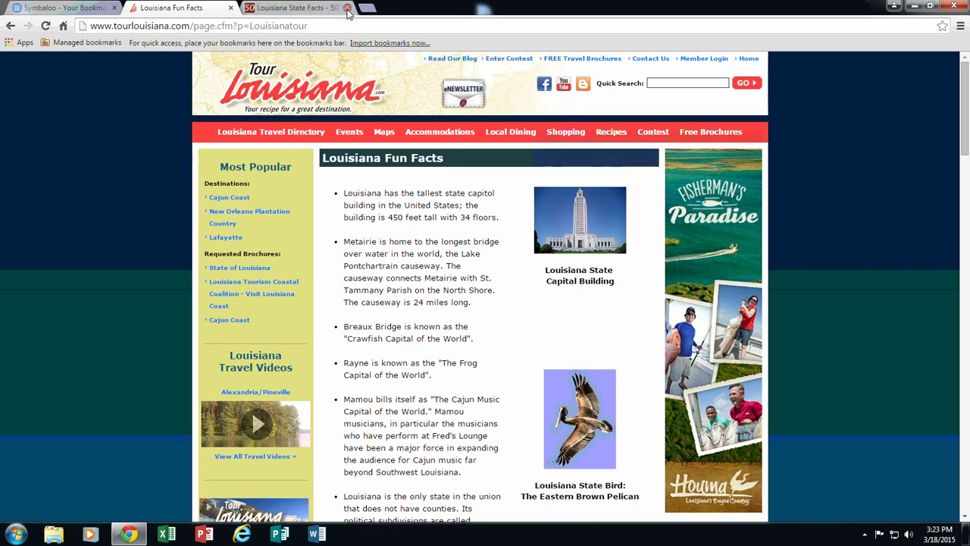
# - Close the 50States tab and copy the Louisiana Fun Facts page address
pyautogui.click(347, 7)
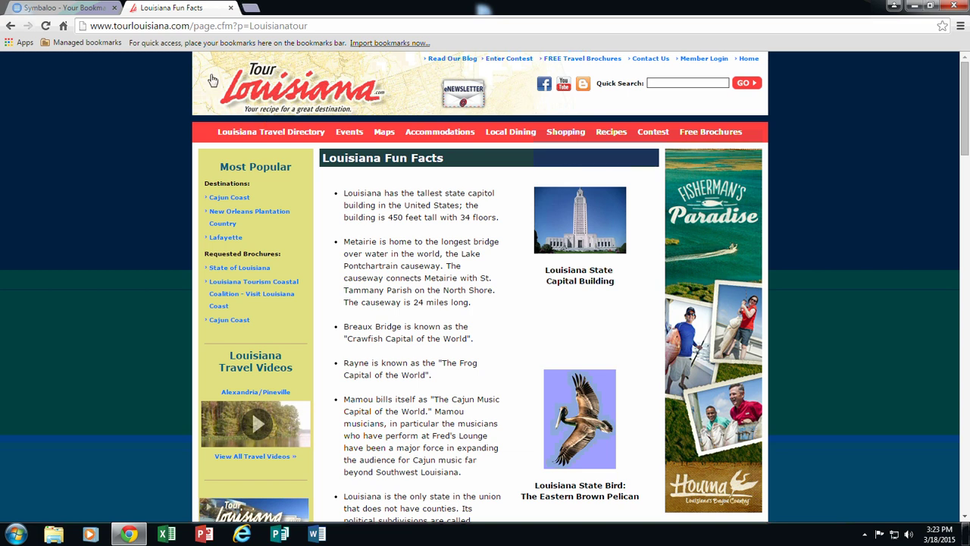
pyautogui.click(192, 27)
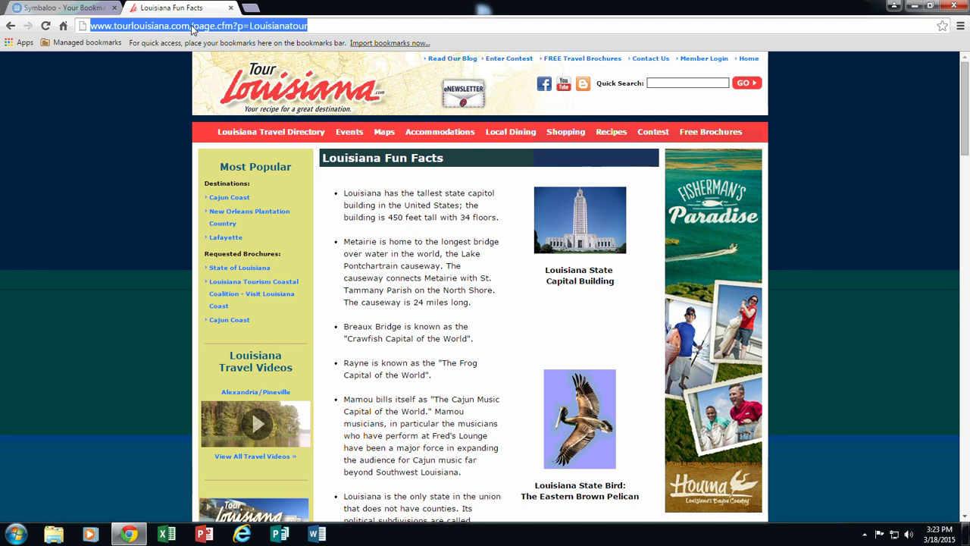
pyautogui.rightClick(192, 28)
pyautogui.click(216, 70)
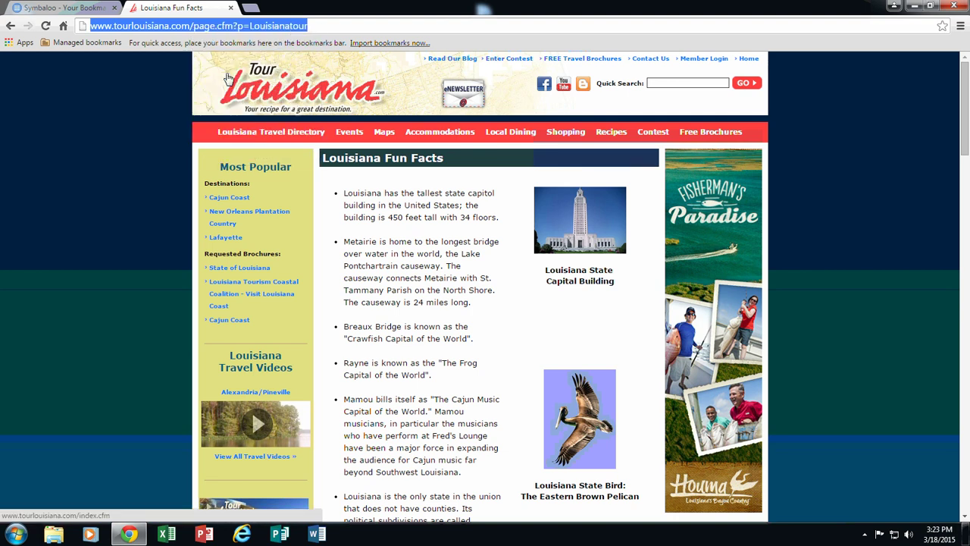
# - Start a new tile beside the 50States tile with the pasted tourlouisiana.com address, named 'Louisiana Fun Facts'
pyautogui.click(67, 10)
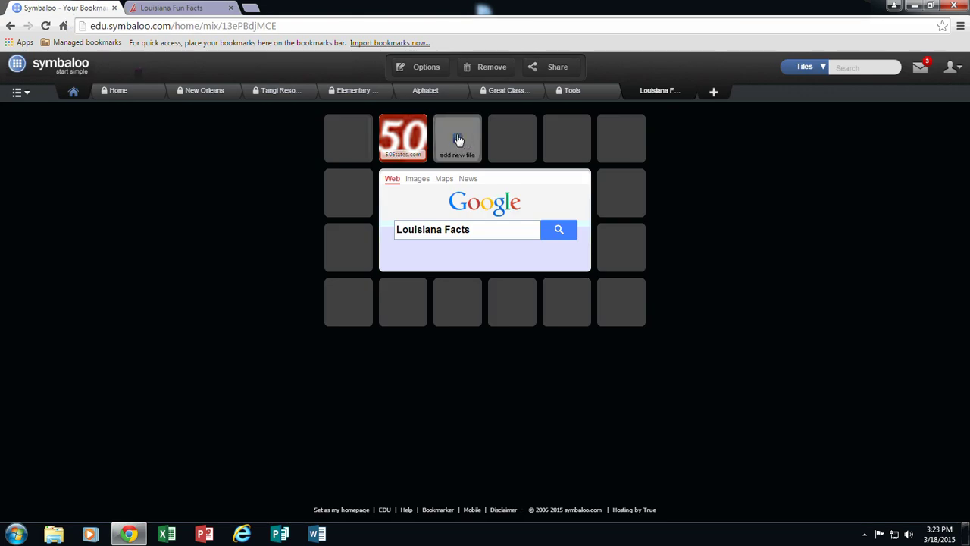
pyautogui.click(459, 143)
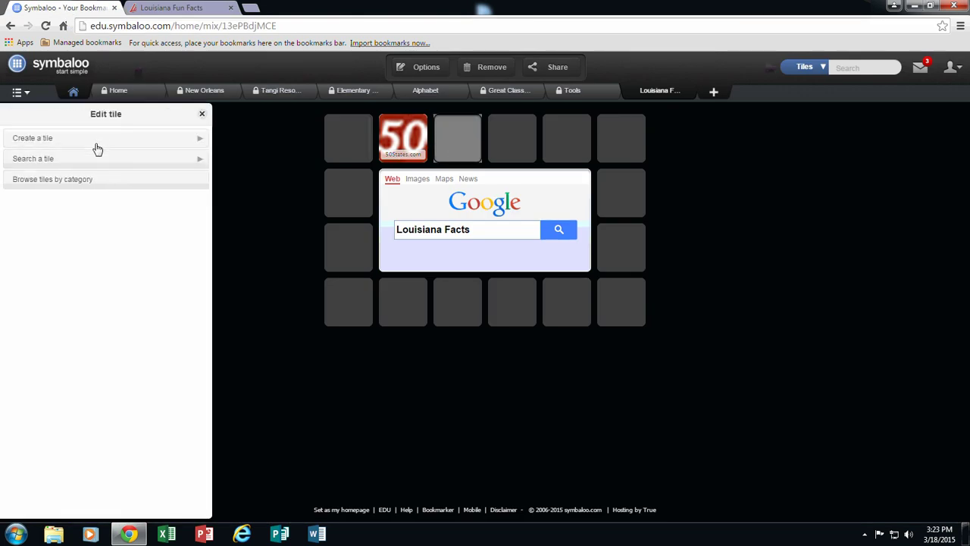
pyautogui.click(99, 139)
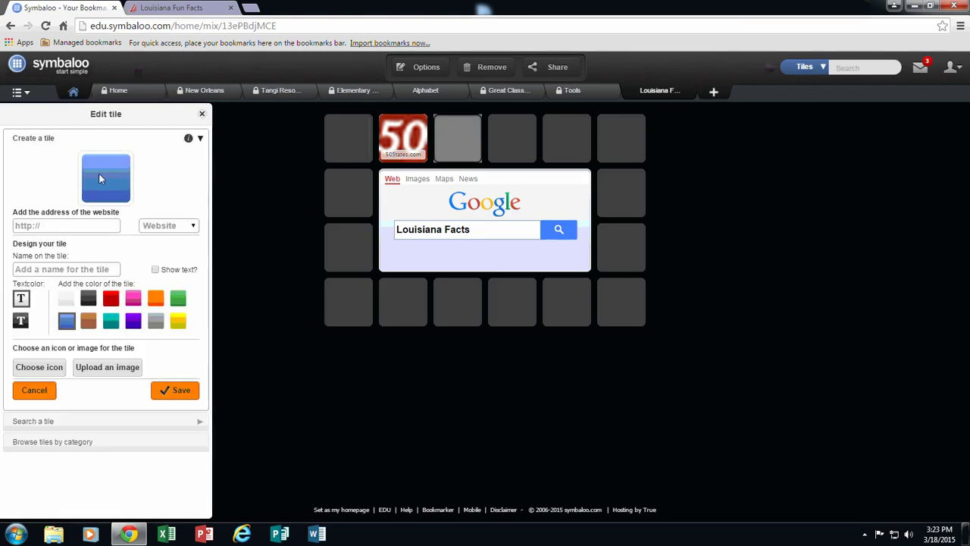
pyautogui.rightClick(80, 228)
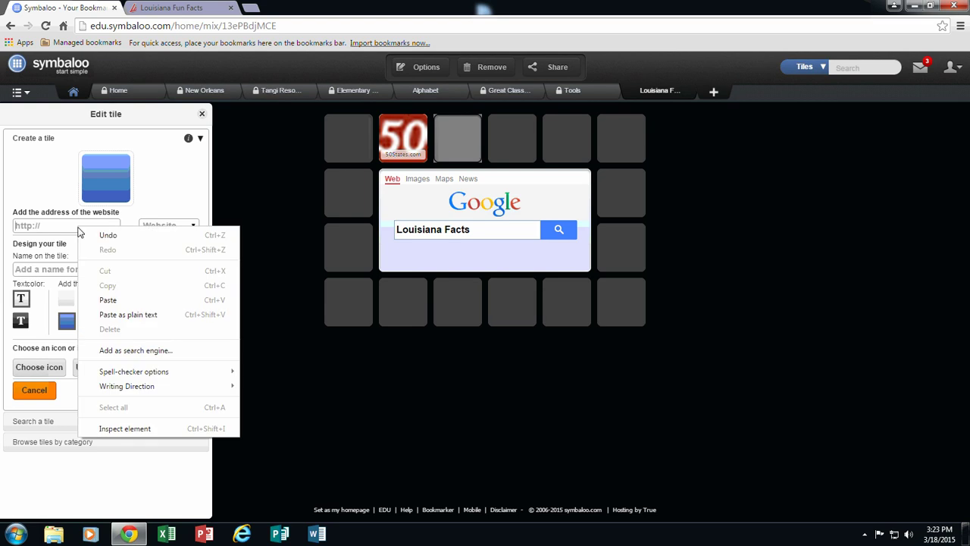
pyautogui.click(110, 299)
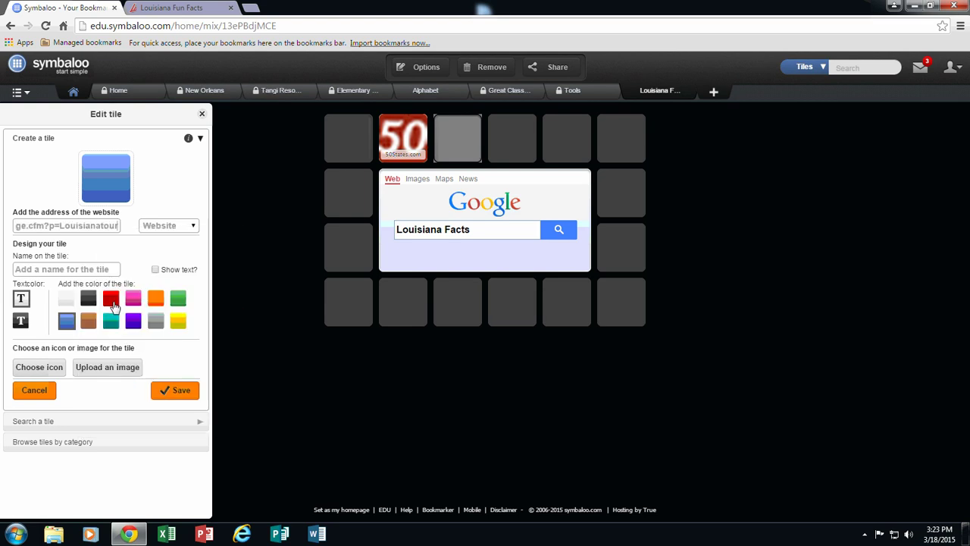
pyautogui.click(83, 270)
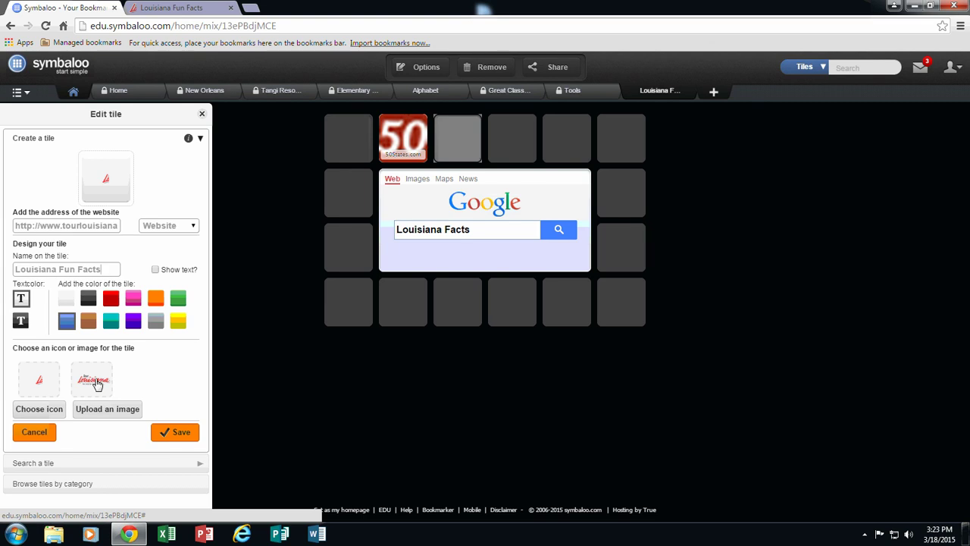
# - Pick the Tour Louisiana picture as the tile image and widen the crop box around the whole logo
pyautogui.click(97, 385)
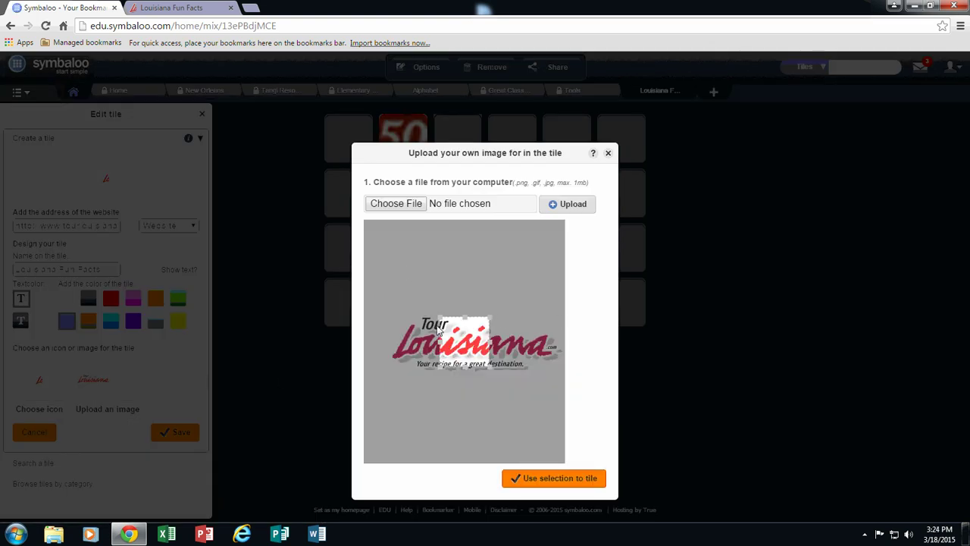
pyautogui.moveTo(440, 317); pyautogui.dragTo(376, 302)
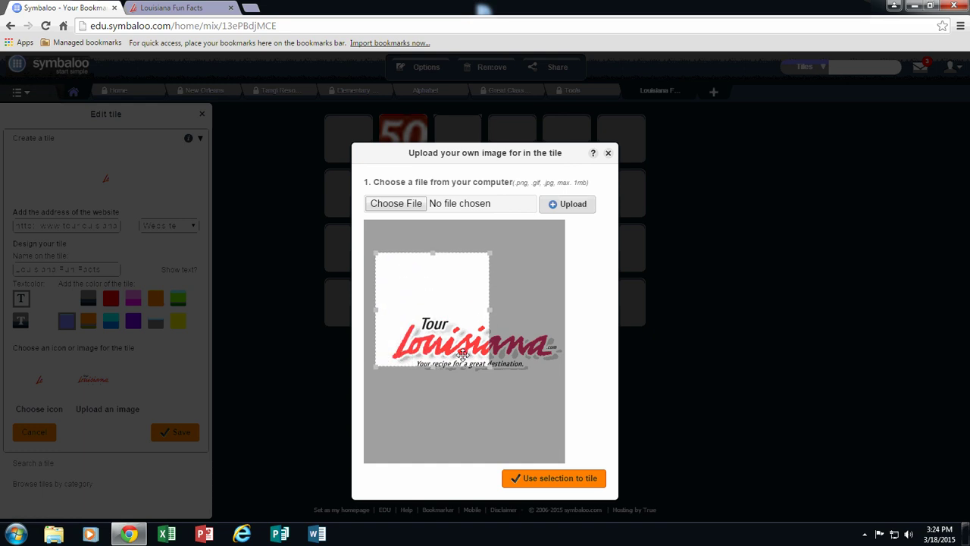
pyautogui.moveTo(491, 368); pyautogui.dragTo(566, 405)
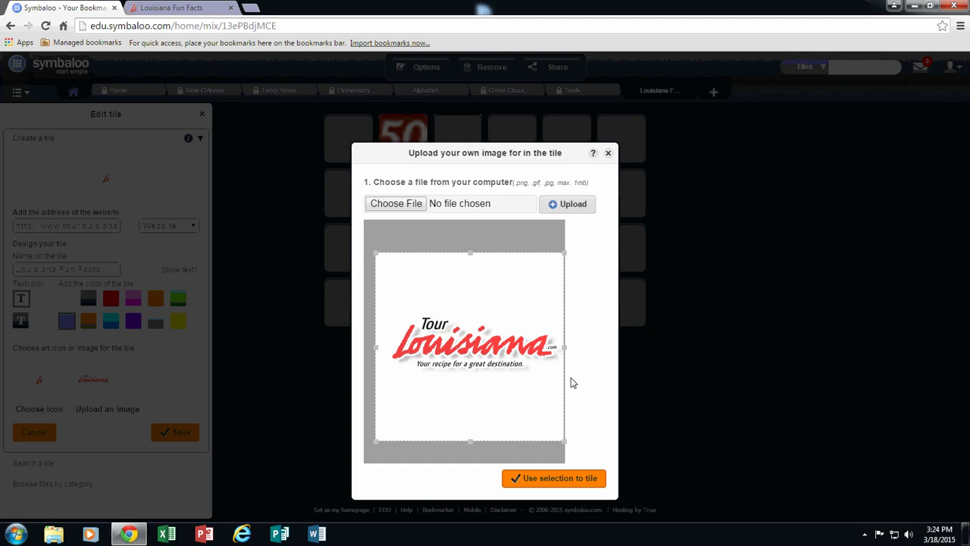
# - Save the Louisiana Fun Facts tile with the cropped logo, then re-edit it to a teal background
pyautogui.click(570, 479)
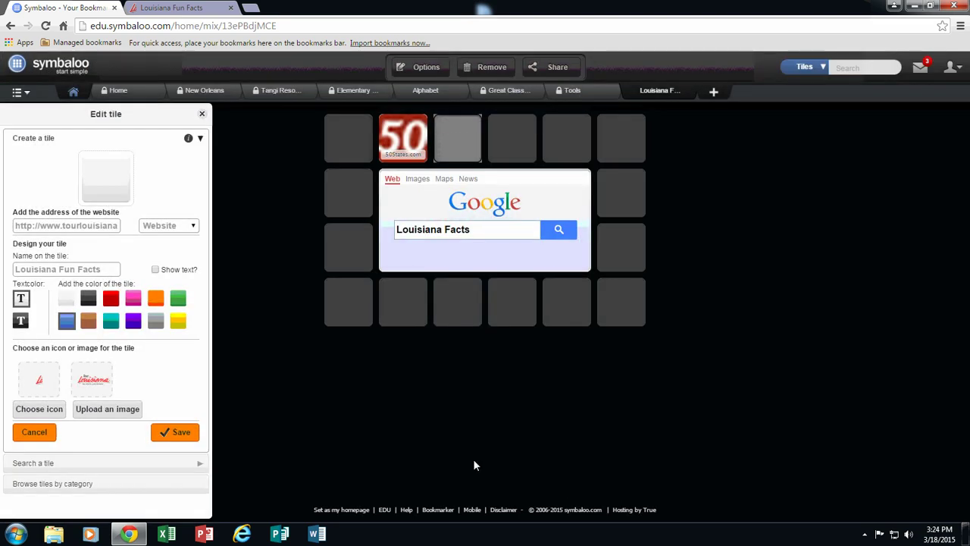
pyautogui.click(176, 436)
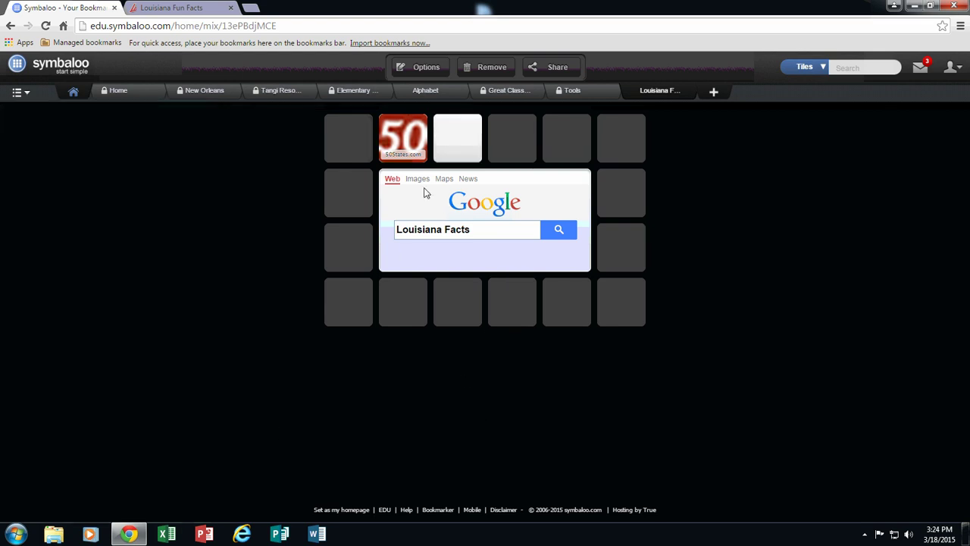
pyautogui.rightClick(455, 144)
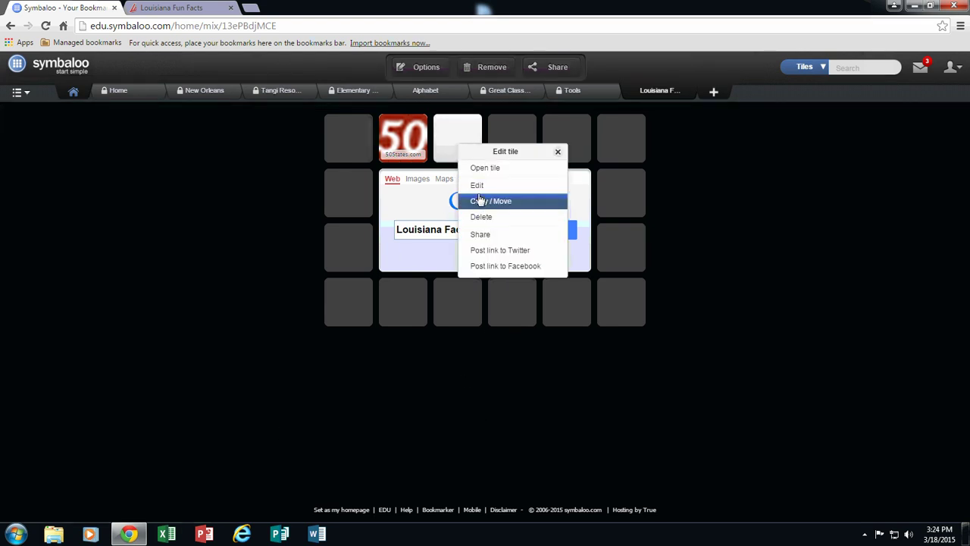
pyautogui.click(477, 187)
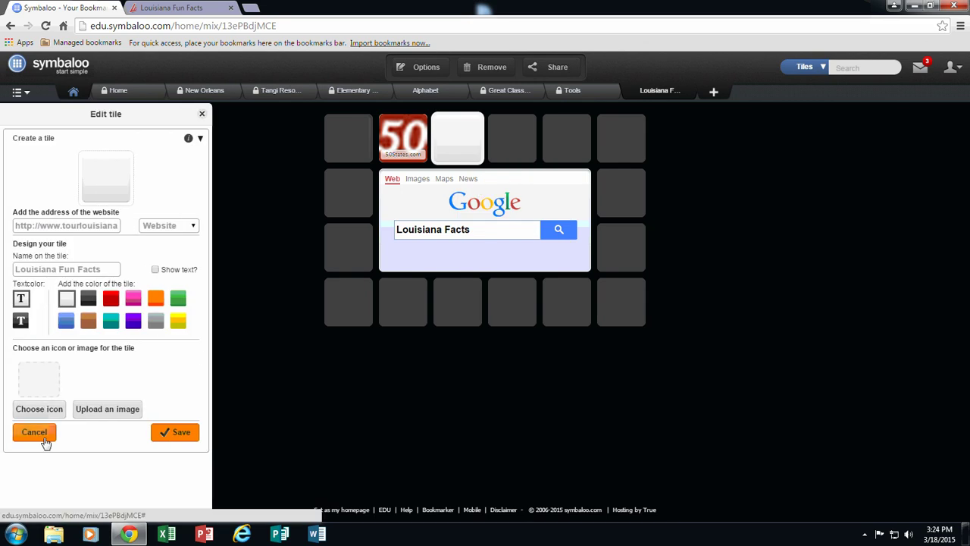
pyautogui.click(110, 321)
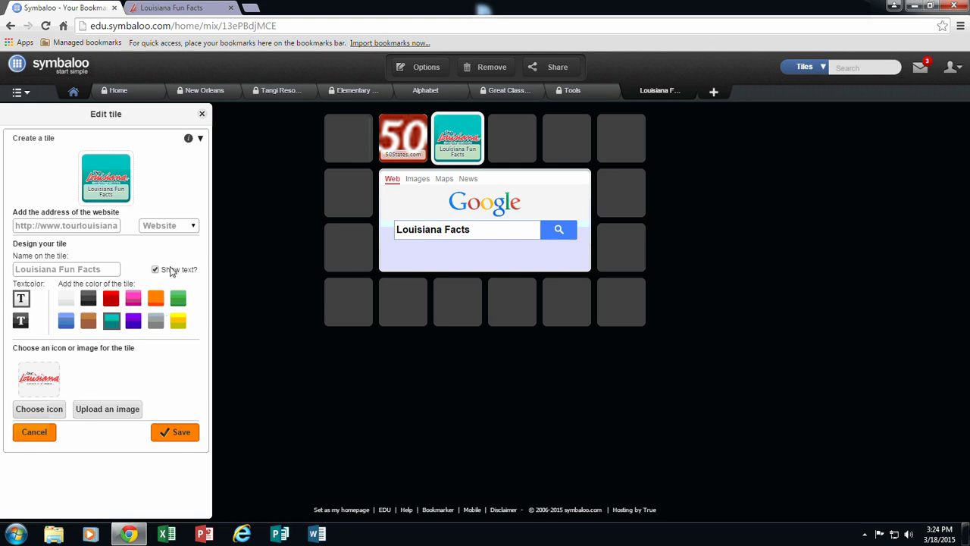
pyautogui.click(182, 432)
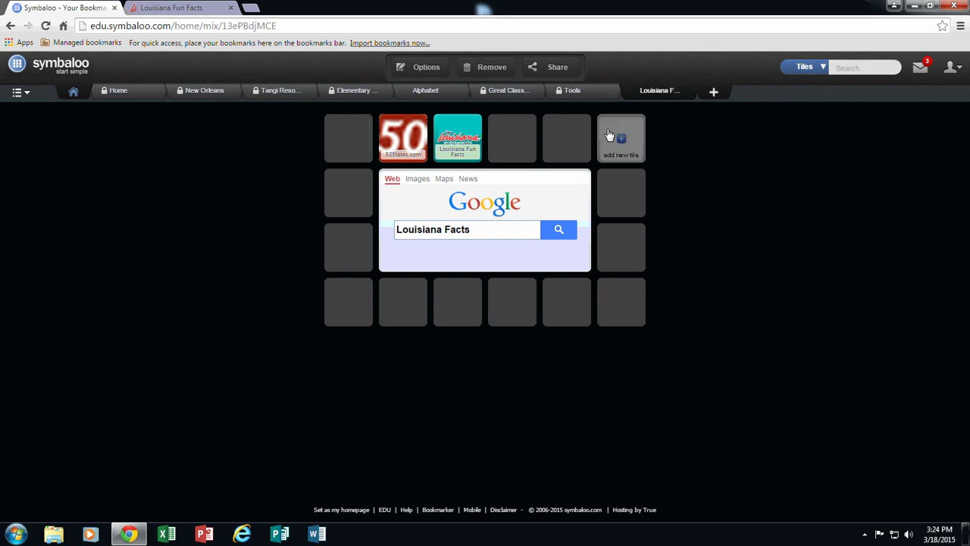
# - Open the EnchantedLearning Louisiana facts page from a search, close the old tab, and copy the page address
pyautogui.click(558, 230)
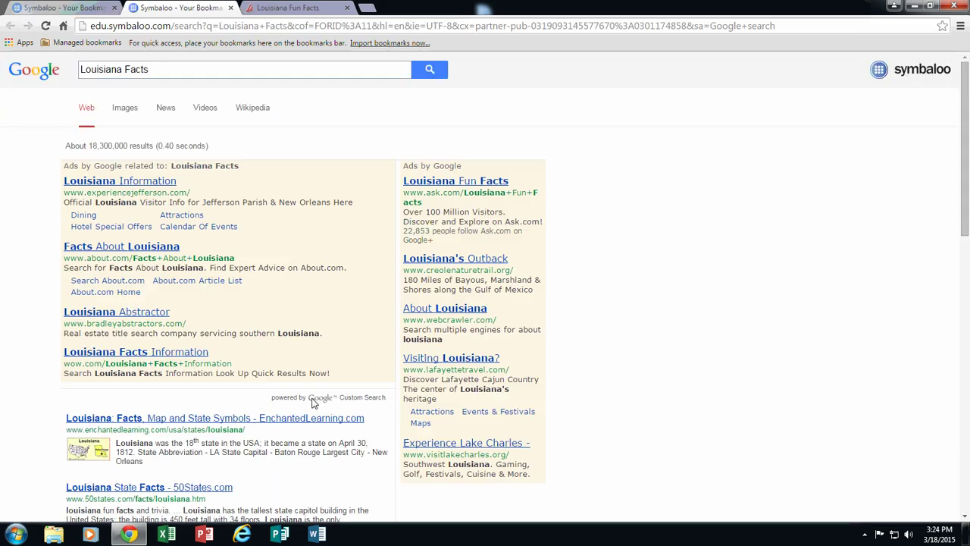
pyautogui.click(279, 421)
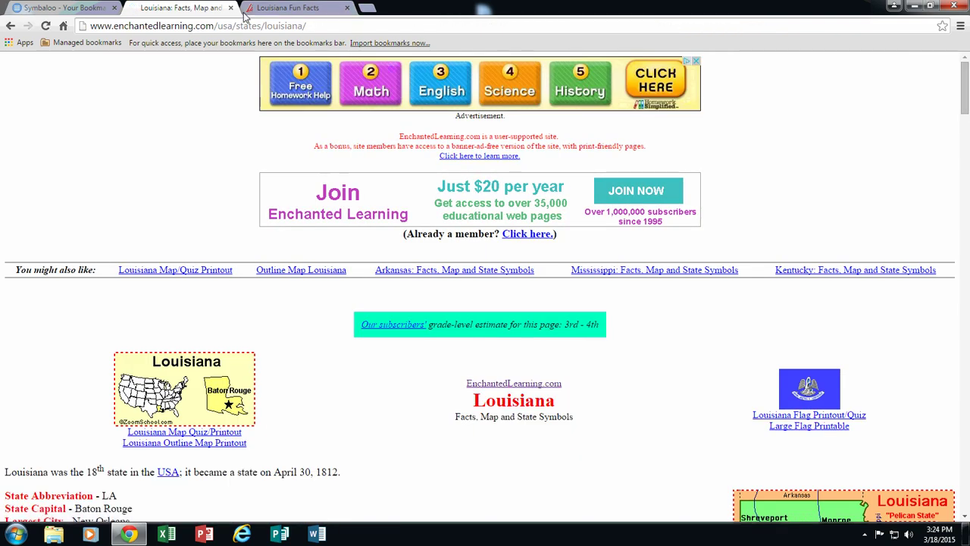
pyautogui.click(347, 8)
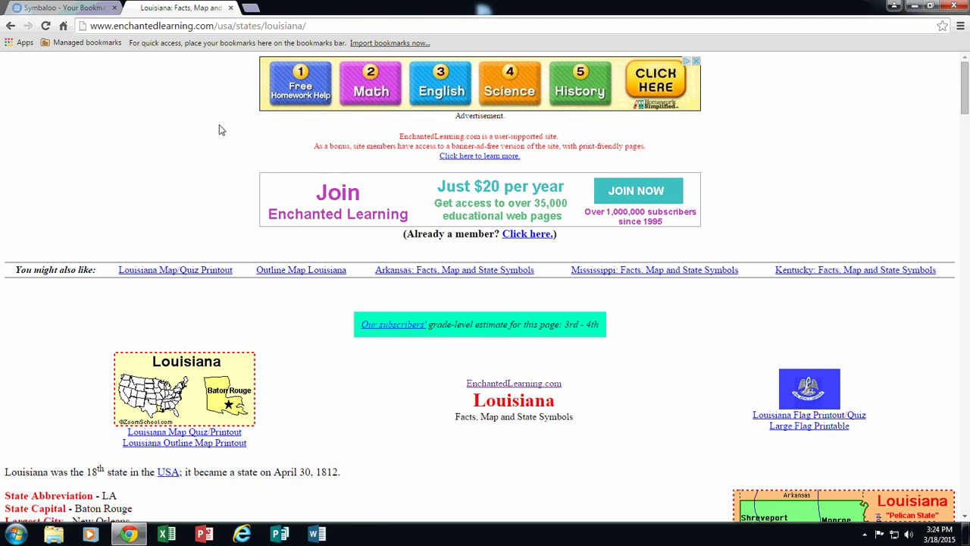
pyautogui.rightClick(207, 26)
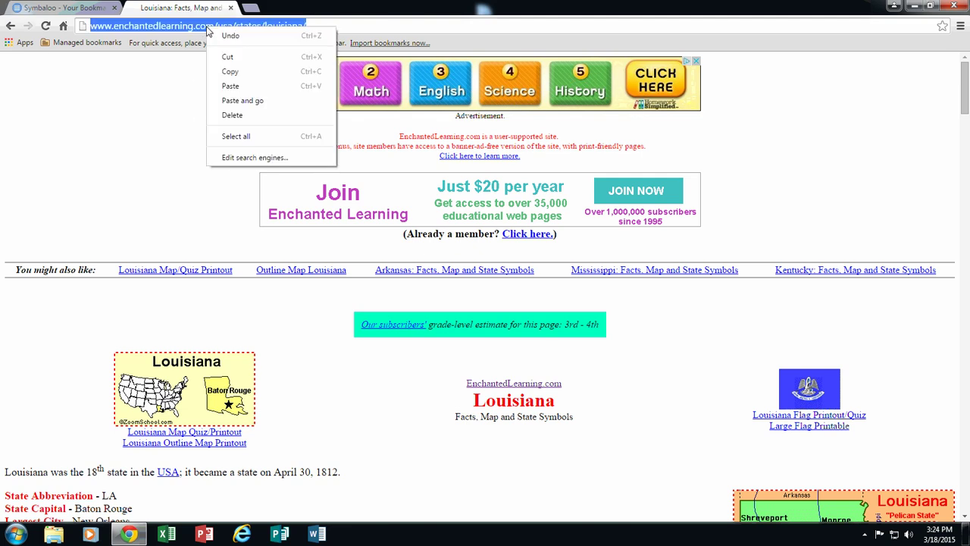
pyautogui.click(230, 71)
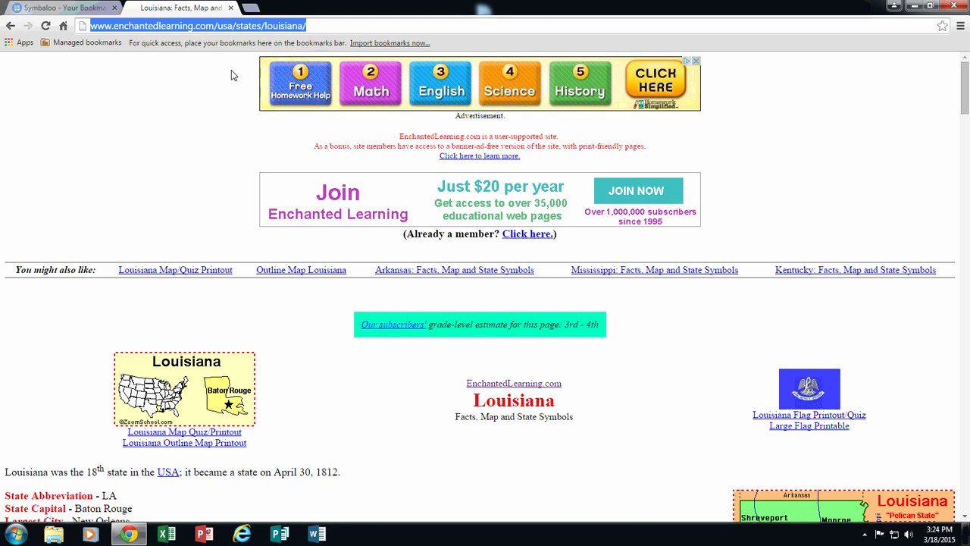
pyautogui.click(57, 9)
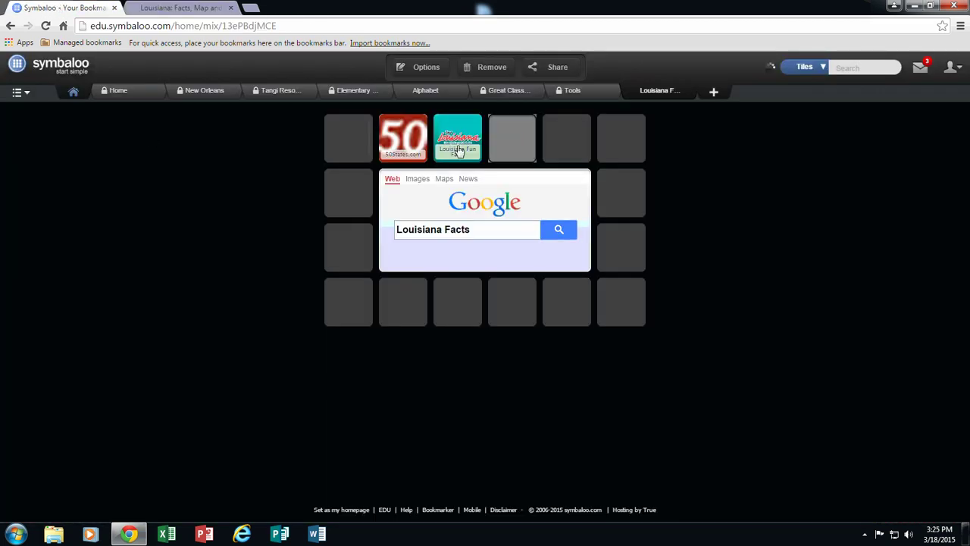
# - Create a tile with the pasted EnchantedLearning address, renamed 'Enchanted Learning' with its name shown
pyautogui.click(514, 142)
pyautogui.click(97, 142)
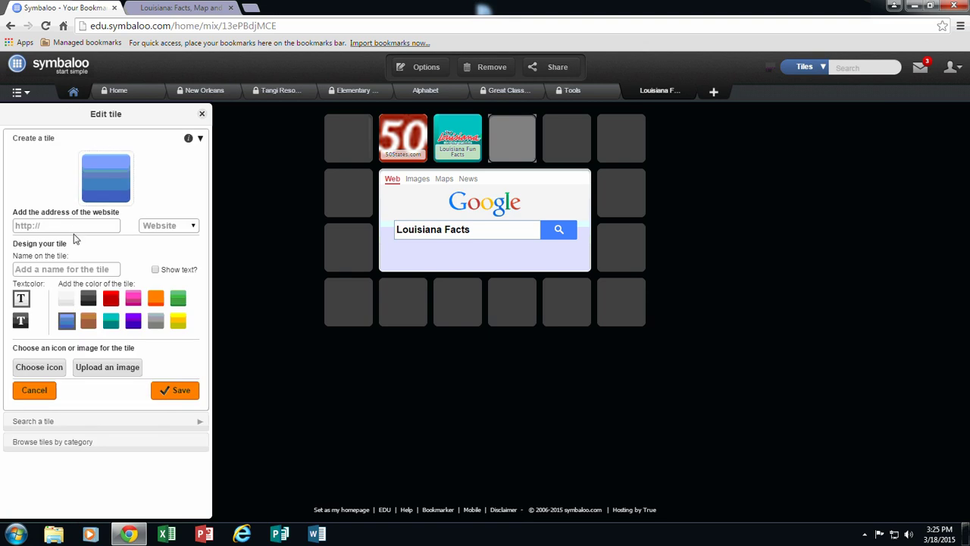
pyautogui.rightClick(71, 227)
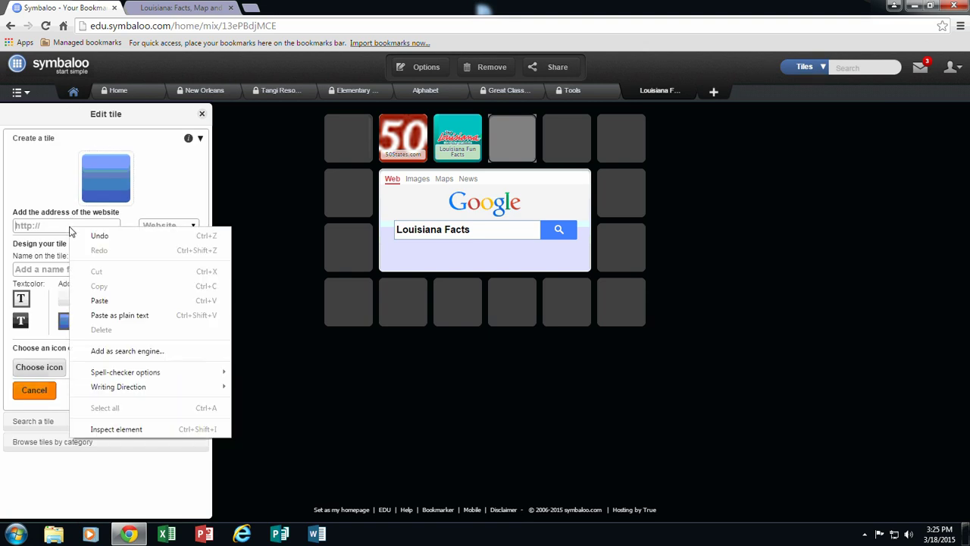
pyautogui.click(110, 301)
pyautogui.click(110, 269)
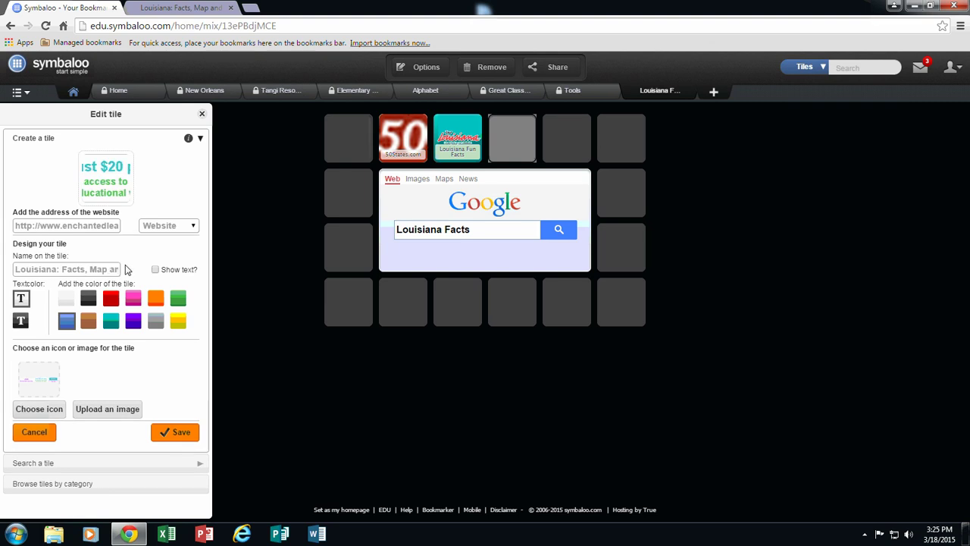
pyautogui.press('Right')
pyautogui.press('Right')
pyautogui.press('Right')
pyautogui.press('Right')
pyautogui.press('Right')
pyautogui.press('Right')
pyautogui.press('Right')
pyautogui.press('Right')
pyautogui.press('BackSpace')
pyautogui.press('BackSpace')
pyautogui.press('BackSpace')
pyautogui.press('BackSpace')
pyautogui.press('BackSpace')
pyautogui.press('BackSpace')
pyautogui.press('BackSpace')
pyautogui.press('BackSpace')
pyautogui.press('BackSpace')
pyautogui.press('BackSpace')
pyautogui.press('BackSpace')
pyautogui.press('BackSpace')
pyautogui.press('BackSpace')
pyautogui.press('BackSpace')
pyautogui.press('BackSpace')
pyautogui.press('BackSpace')
pyautogui.press('BackSpace')
pyautogui.press('BackSpace')
pyautogui.press('BackSpace')
pyautogui.press('BackSpace')
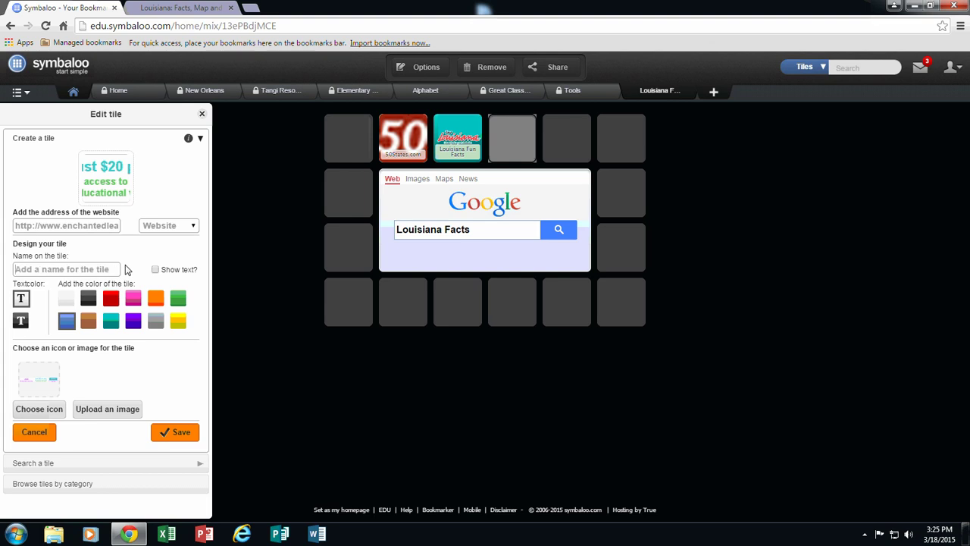
pyautogui.write('Enchanted Learning')
pyautogui.click(156, 270)
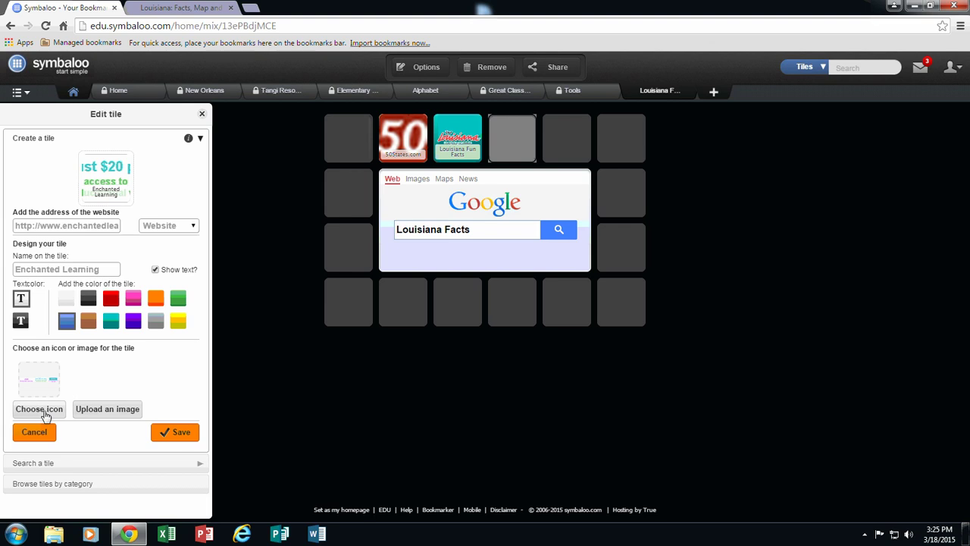
# - Give the Enchanted Learning tile the blue globe icon and a brown background, then save it
pyautogui.click(41, 410)
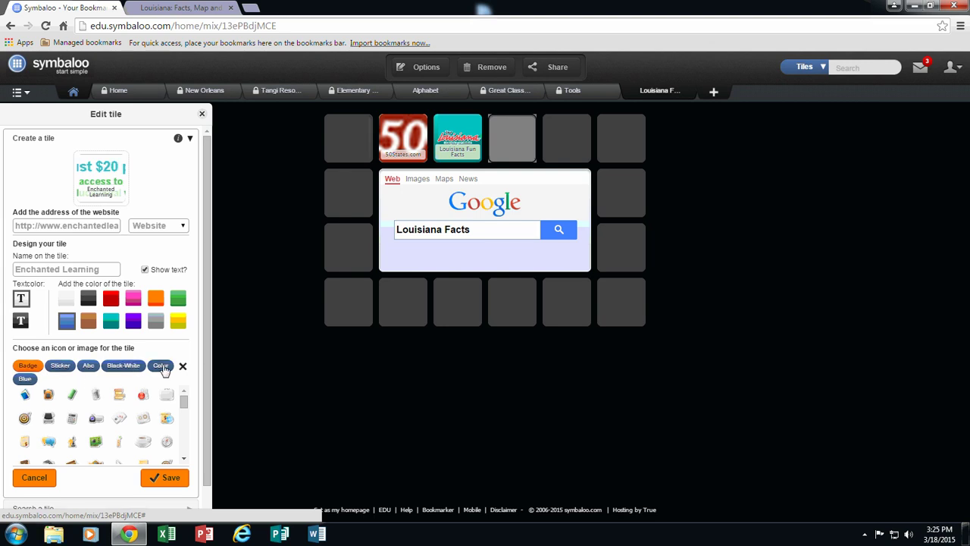
pyautogui.click(25, 379)
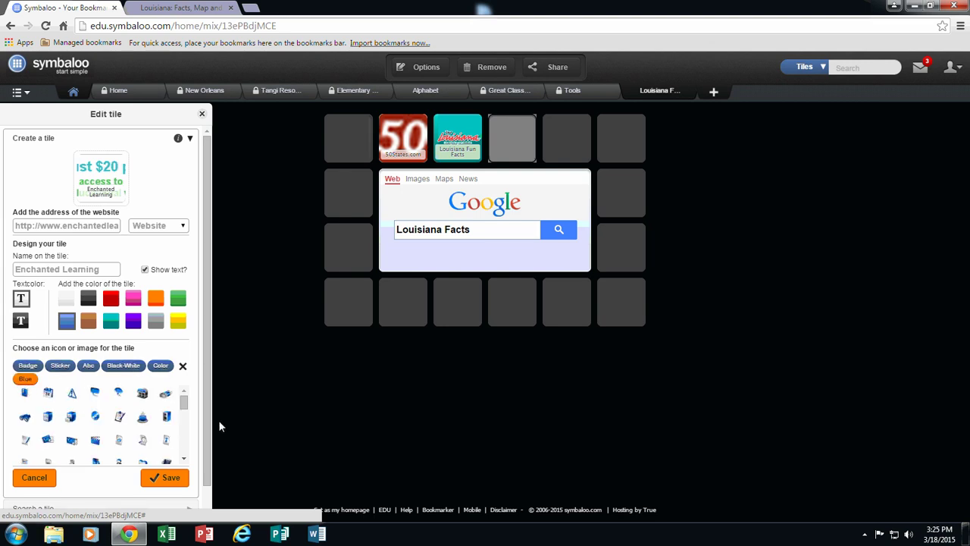
pyautogui.moveTo(183, 404); pyautogui.dragTo(184, 415)
pyautogui.click(115, 440)
pyautogui.click(96, 417)
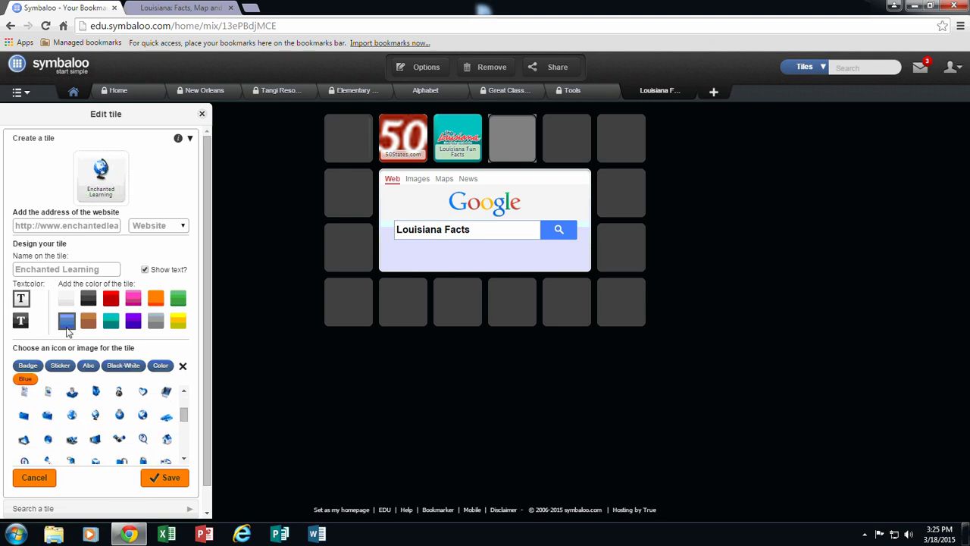
pyautogui.click(88, 322)
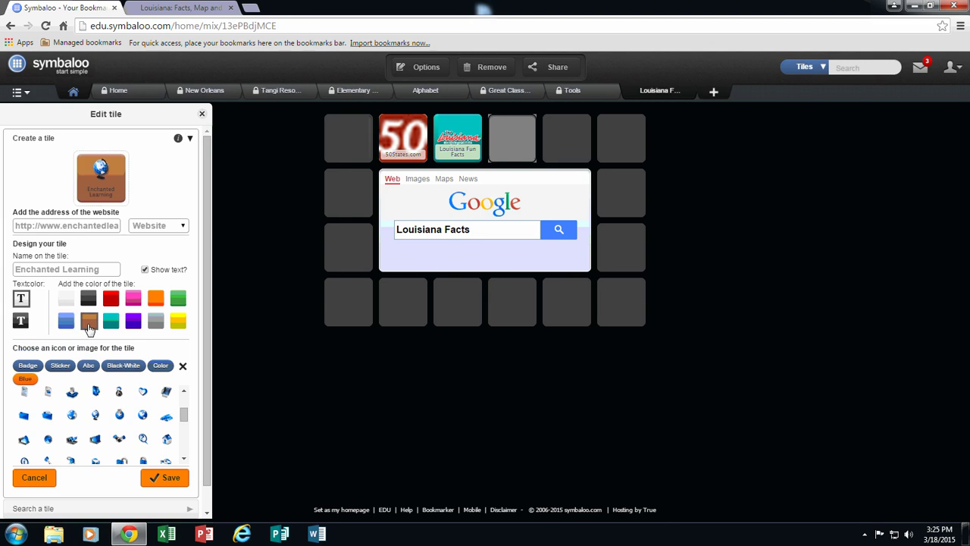
pyautogui.click(172, 480)
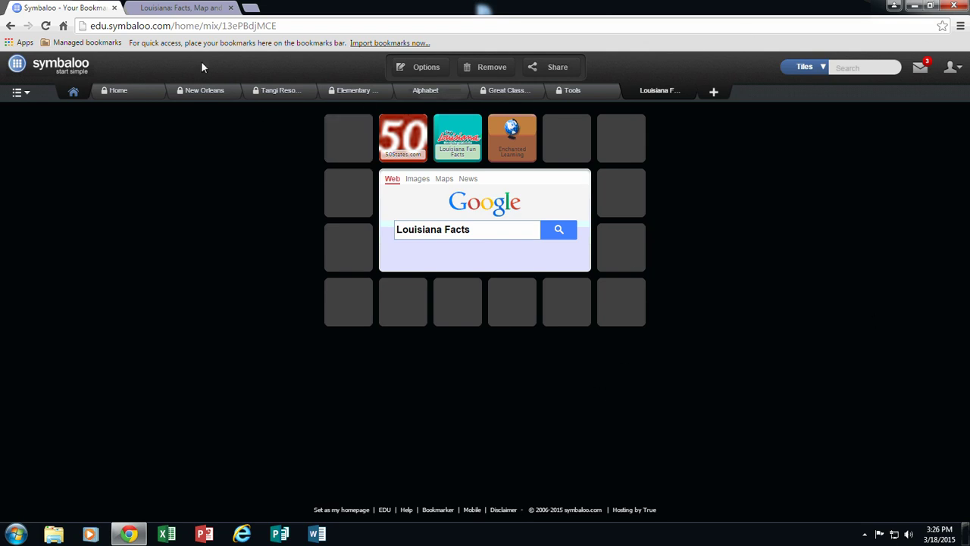
# - Close the 'Louisiana: Facts, Map and…' EnchantedLearning browser tab
pyautogui.click(231, 7)
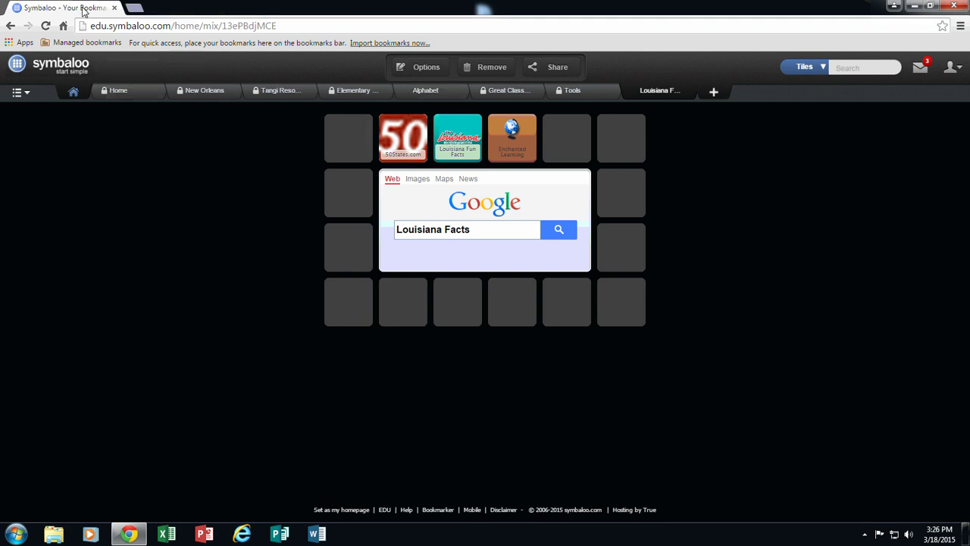
# - Switch the webmix's Google search widget to Images and search for 'Louisiana'
pyautogui.click(476, 229)
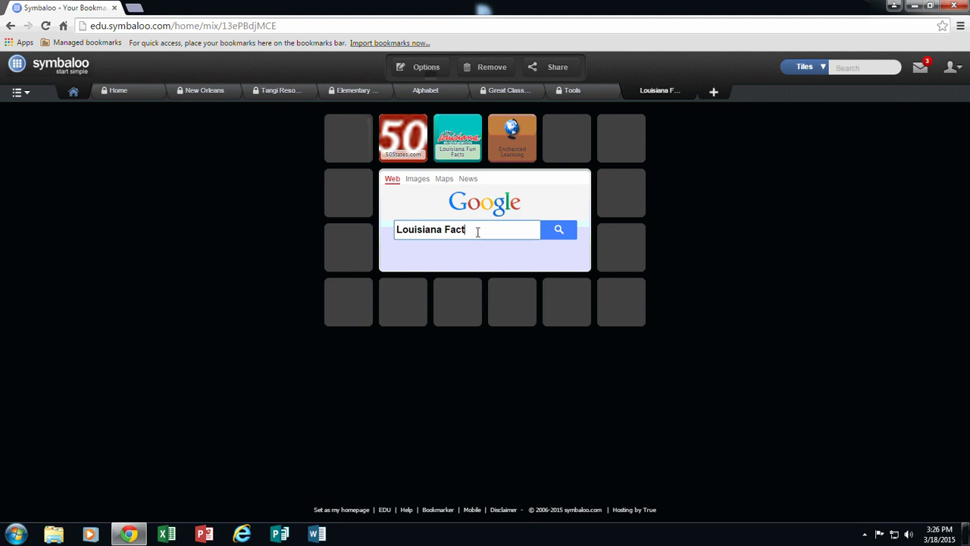
pyautogui.press('BackSpace')
pyautogui.press('BackSpace')
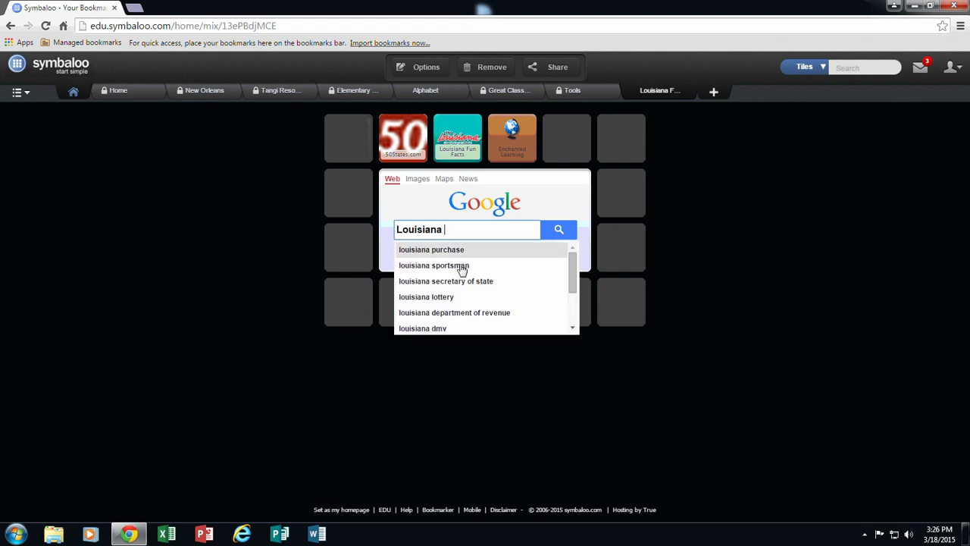
pyautogui.click(421, 182)
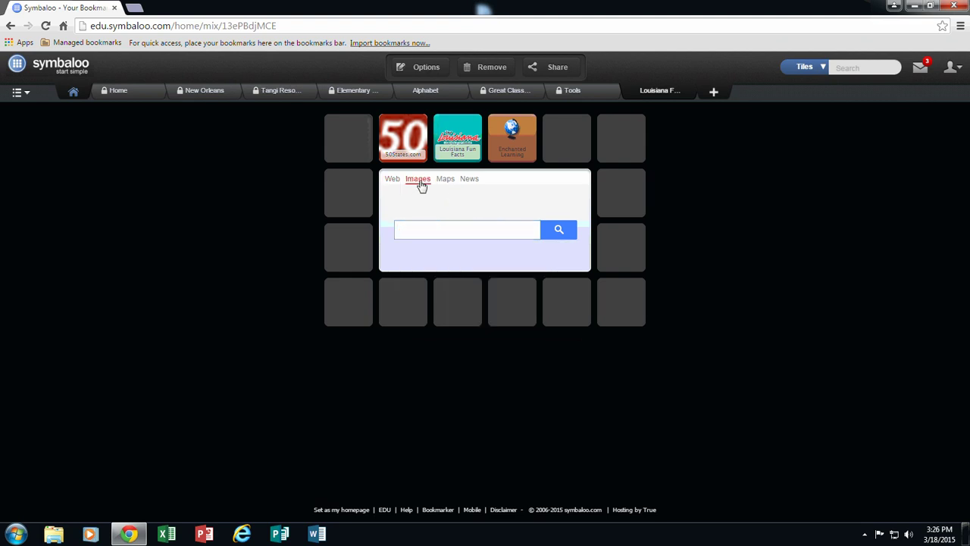
pyautogui.click(422, 231)
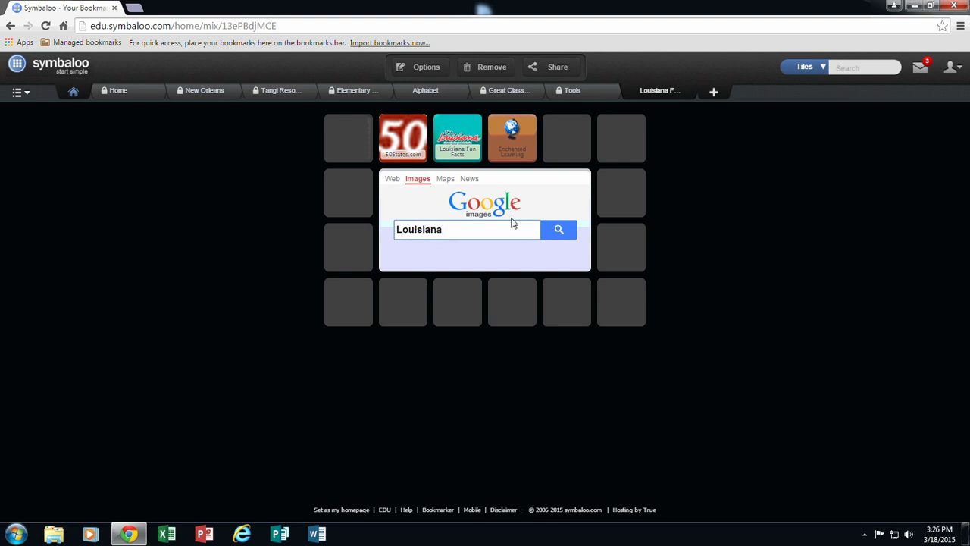
pyautogui.click(558, 233)
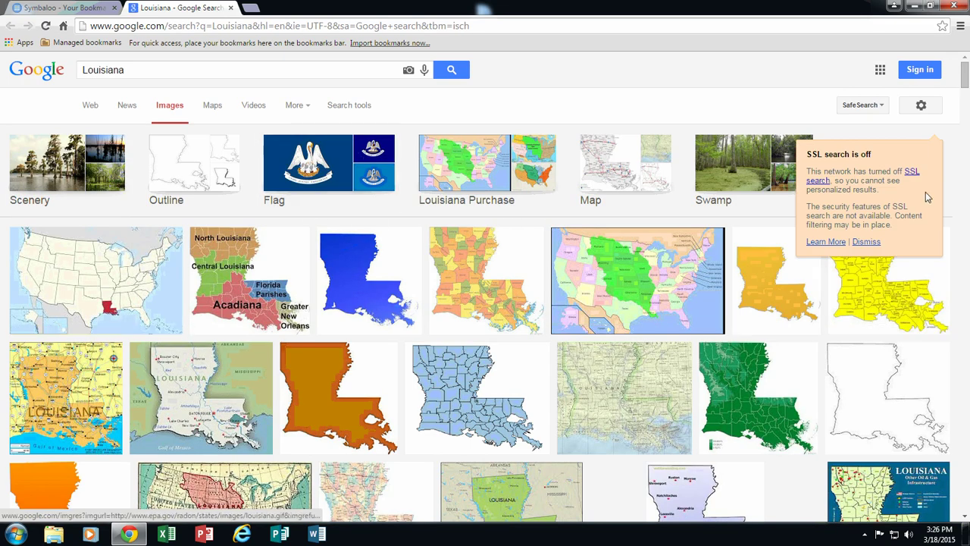
# - Open the Louisiana Lagniappe map in the image results and copy its image URL
pyautogui.scroll(-3, 357, 356)
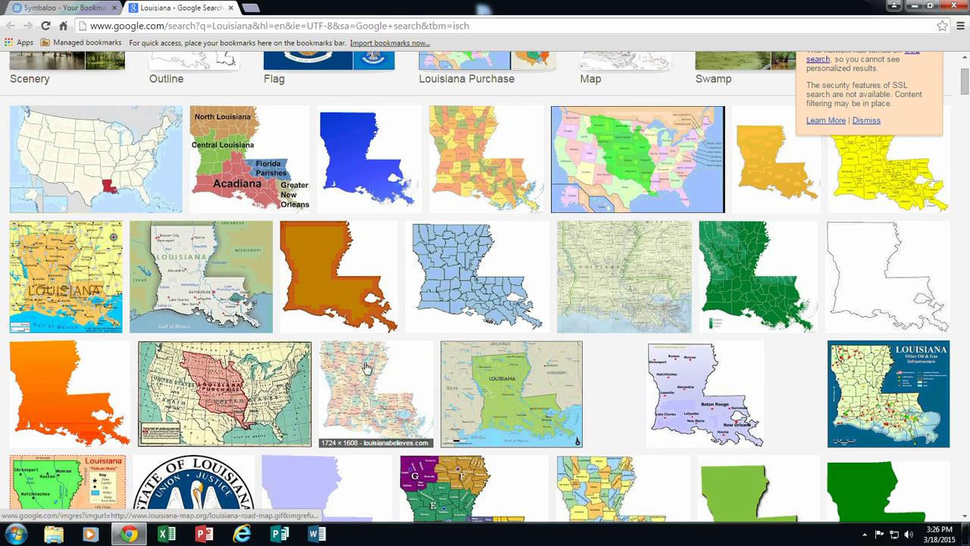
pyautogui.scroll(-3, 367, 371)
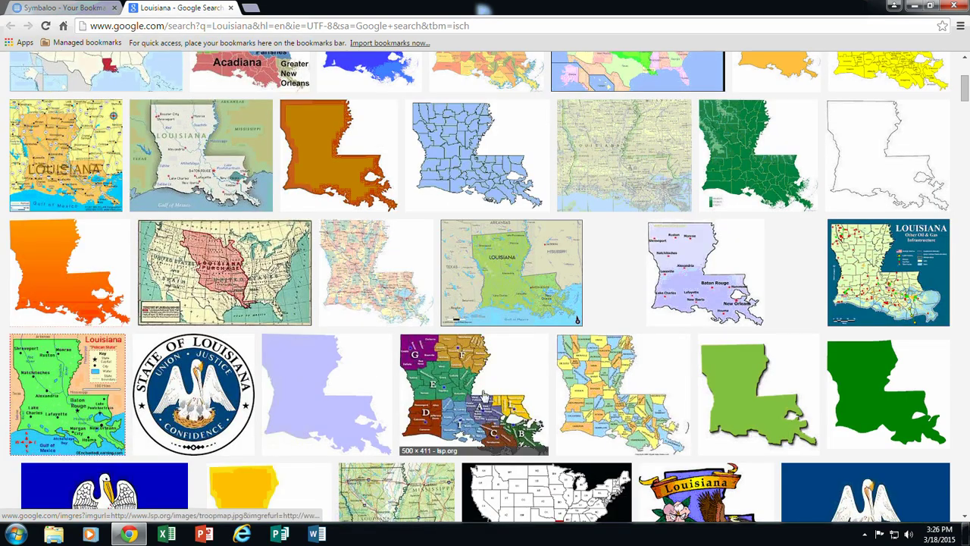
pyautogui.click(196, 150)
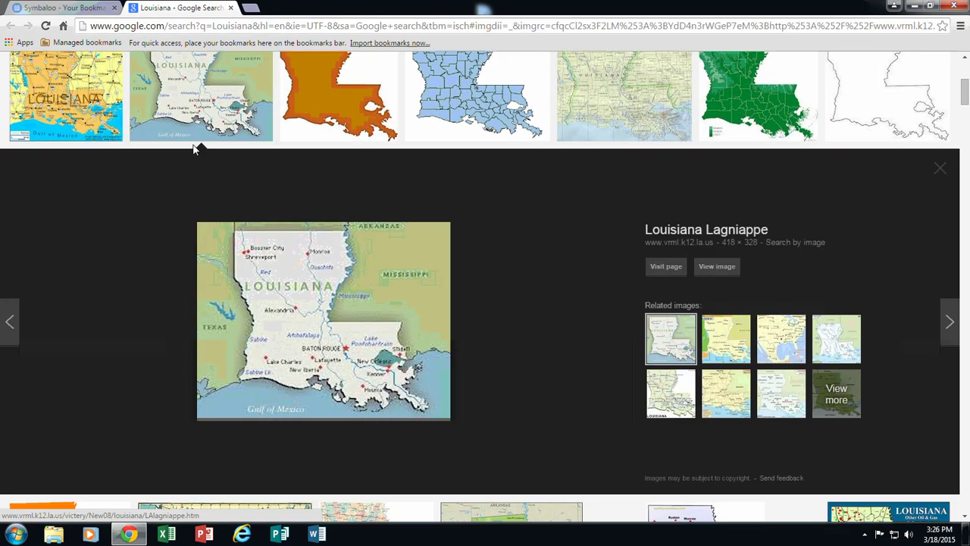
pyautogui.rightClick(330, 263)
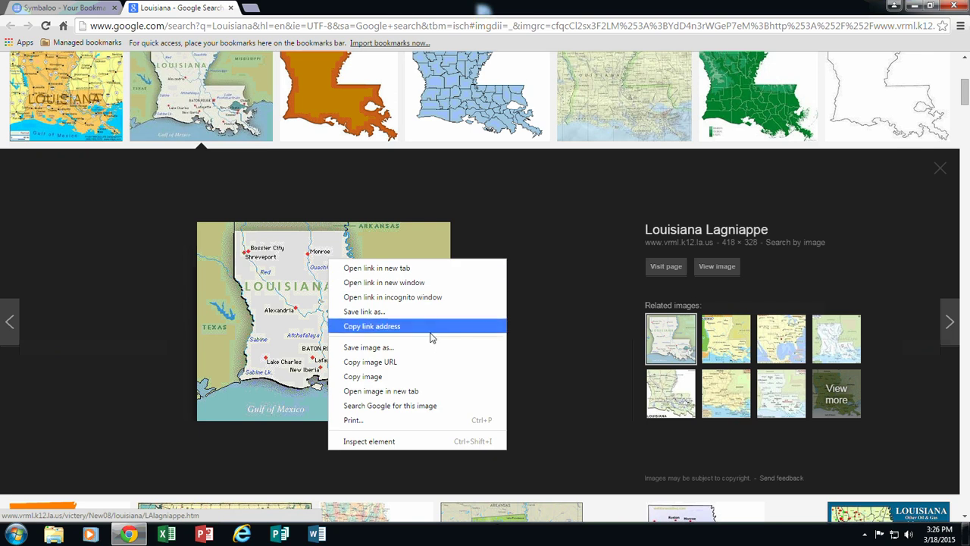
pyautogui.click(369, 363)
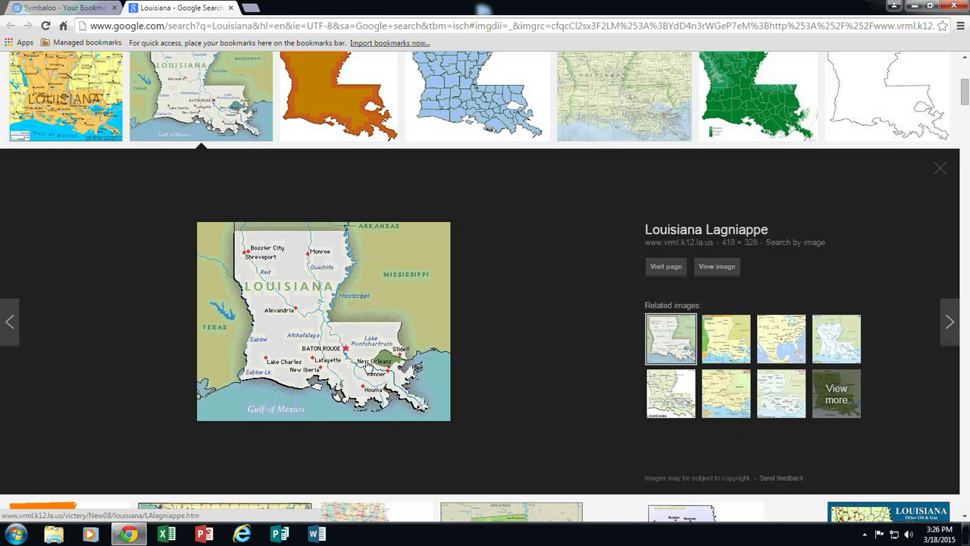
# - Add an orange 'LA Map' tile, name shown, linking to the copied map image URL in the first slot
pyautogui.click(81, 11)
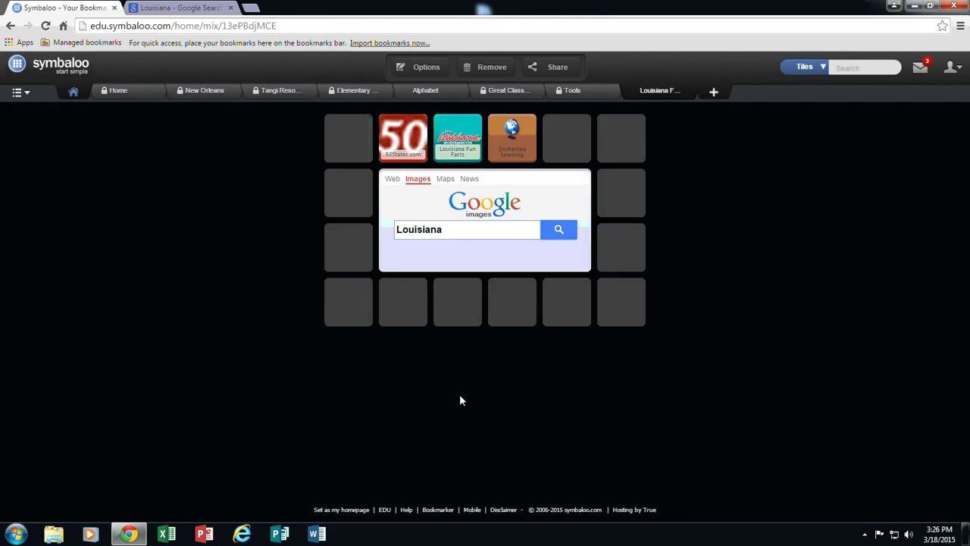
pyautogui.click(350, 141)
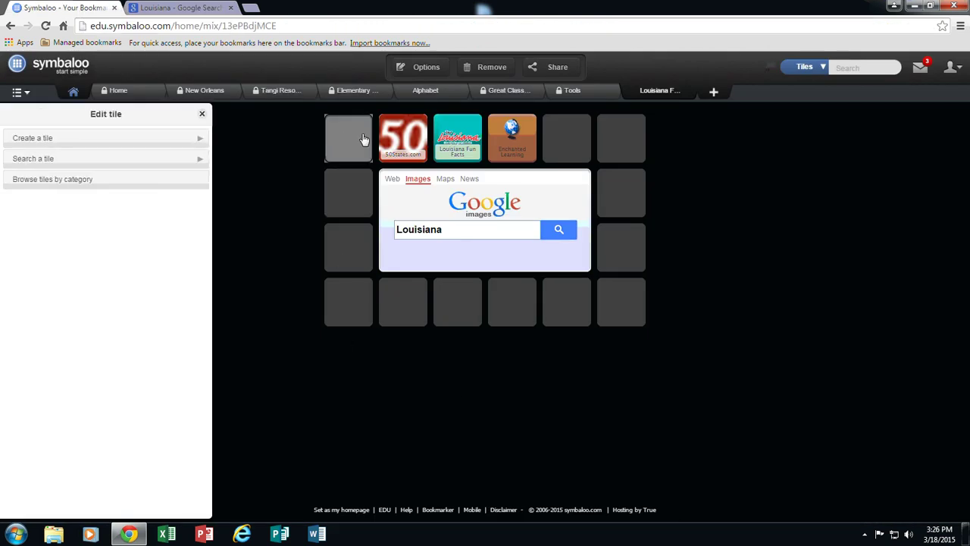
pyautogui.click(134, 144)
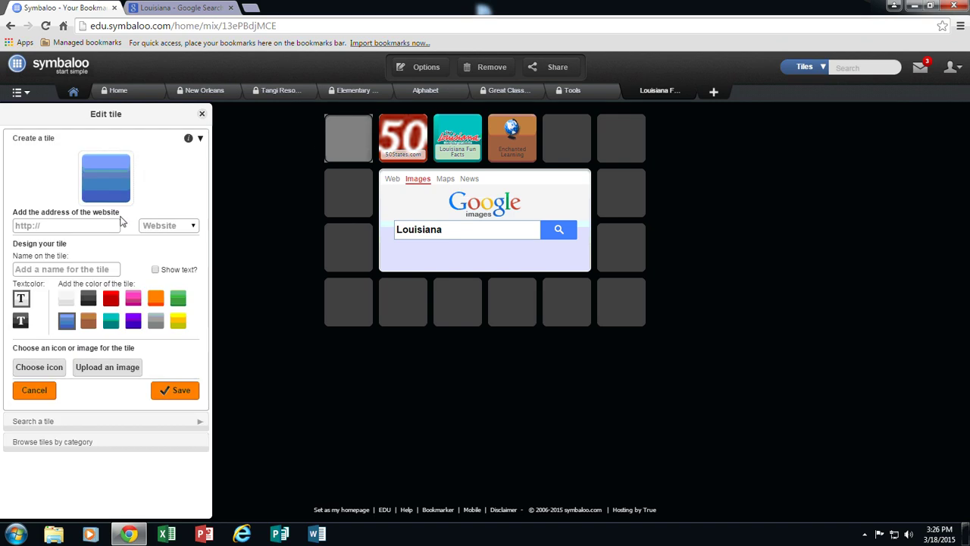
pyautogui.rightClick(88, 228)
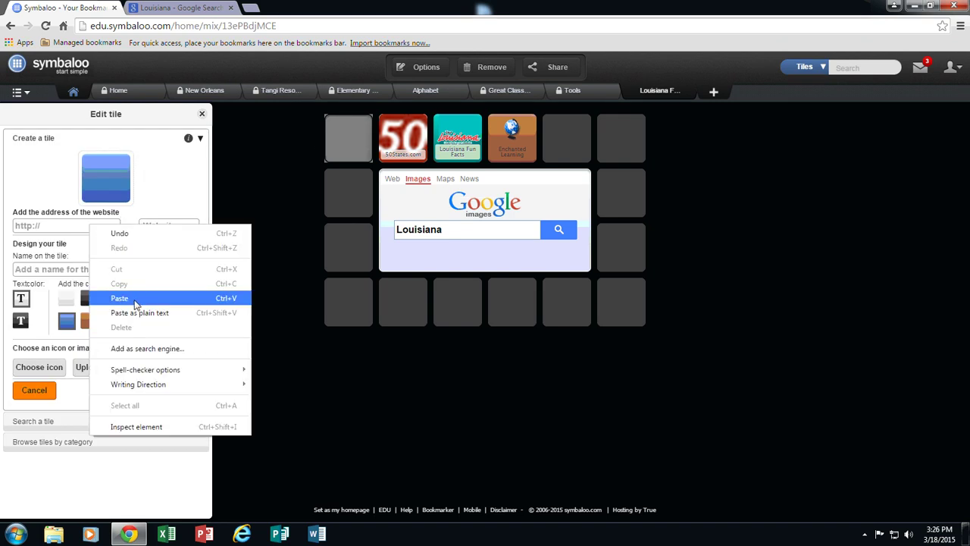
pyautogui.click(136, 304)
pyautogui.click(92, 270)
pyautogui.write('LA Map')
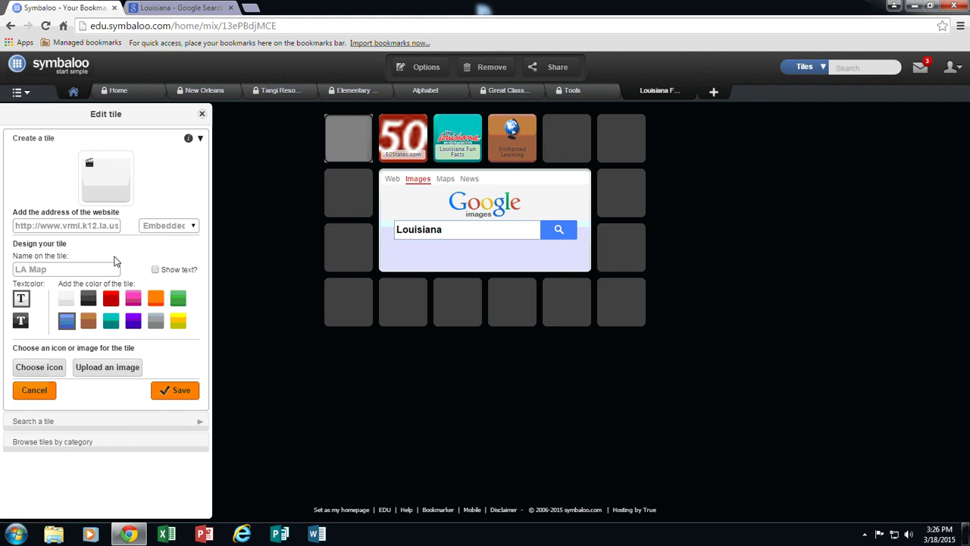
pyautogui.click(155, 270)
pyautogui.click(157, 301)
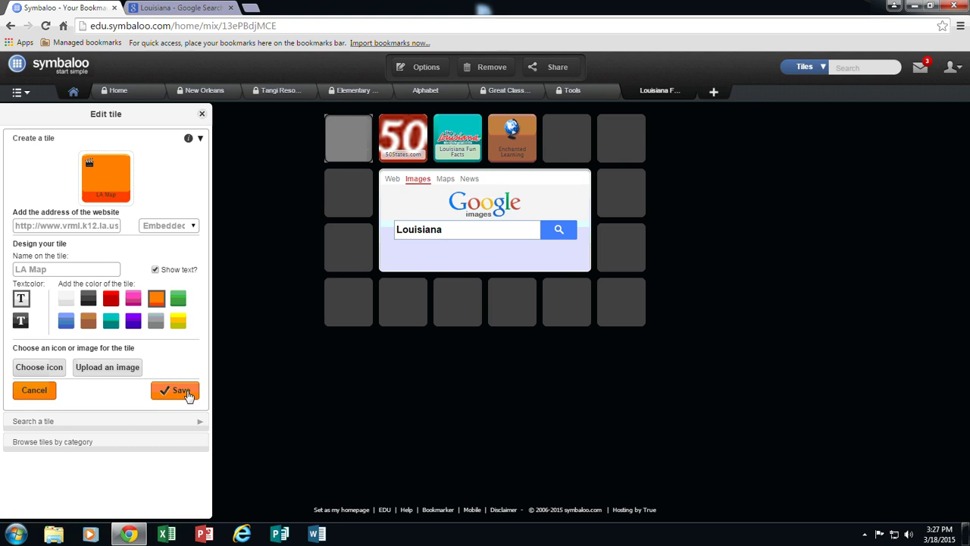
pyautogui.click(186, 393)
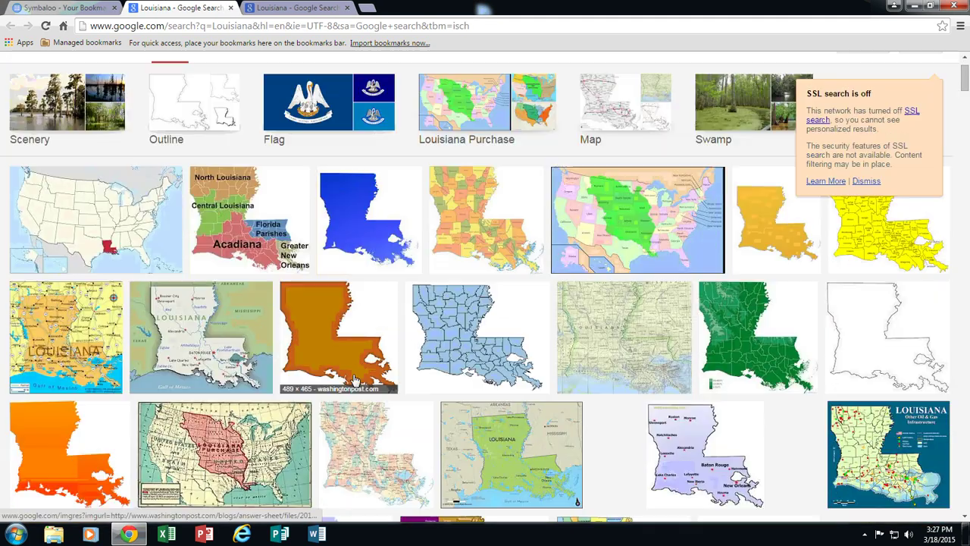
# - Find the pelican flag image (1920 × 1280, mikechurch.com) in the results and copy its image URL
pyautogui.scroll(-3, 353, 372)
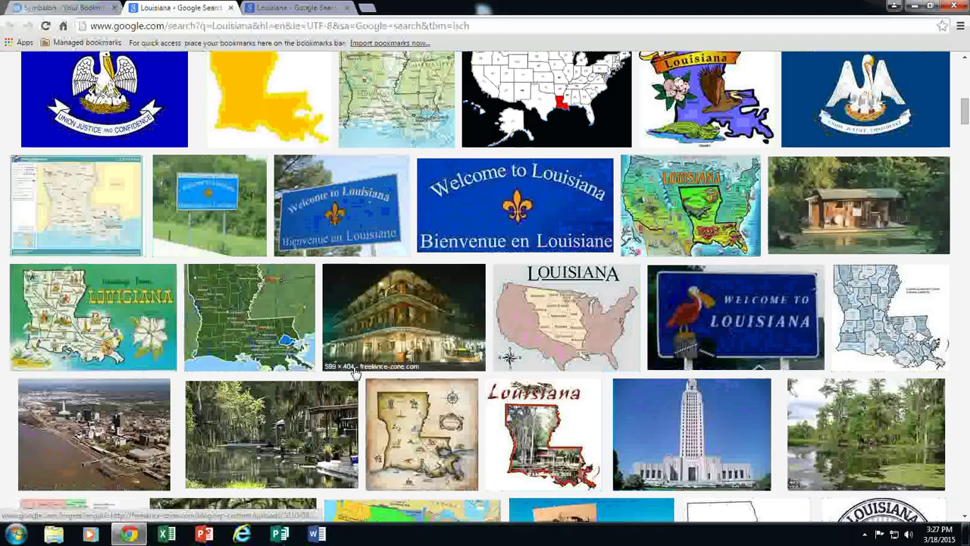
pyautogui.scroll(-3, 354, 372)
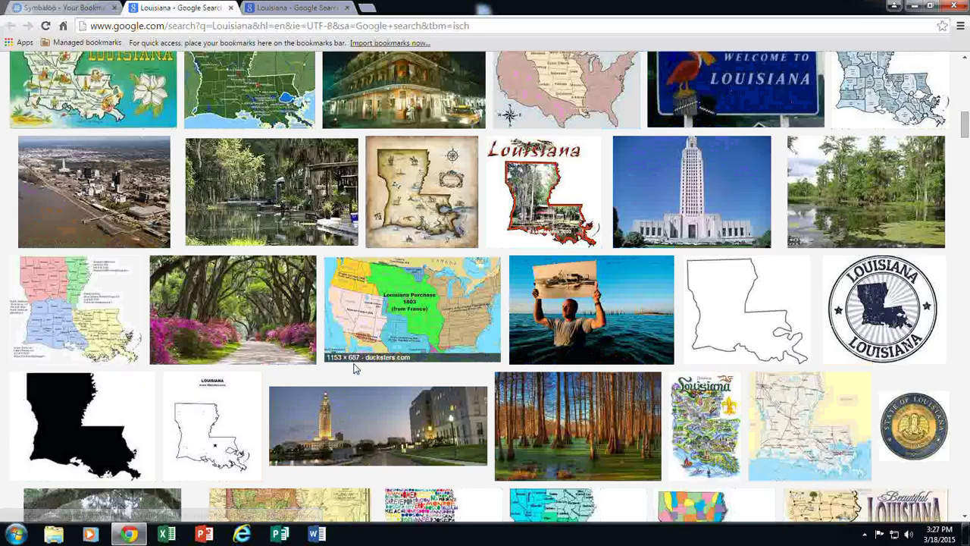
pyautogui.scroll(-1, 355, 372)
pyautogui.scroll(-3, 355, 369)
pyautogui.scroll(-2, 356, 367)
pyautogui.scroll(5, 355, 366)
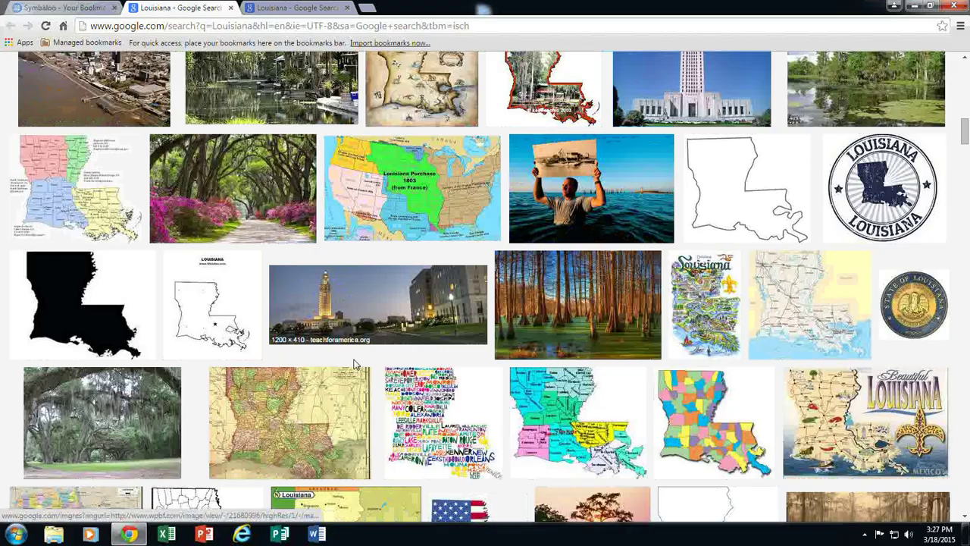
pyautogui.scroll(-3, 357, 366)
pyautogui.scroll(-3, 354, 366)
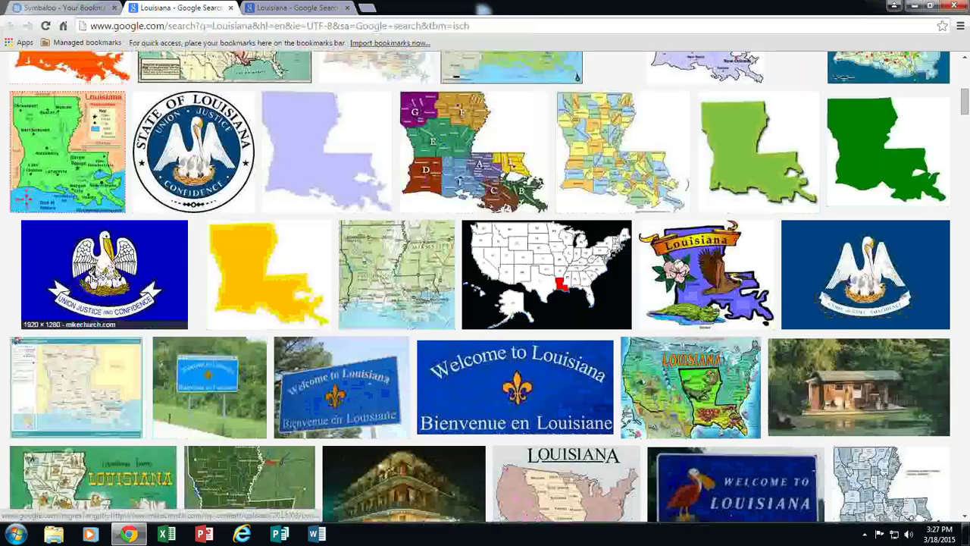
pyautogui.click(105, 273)
pyautogui.rightClick(345, 284)
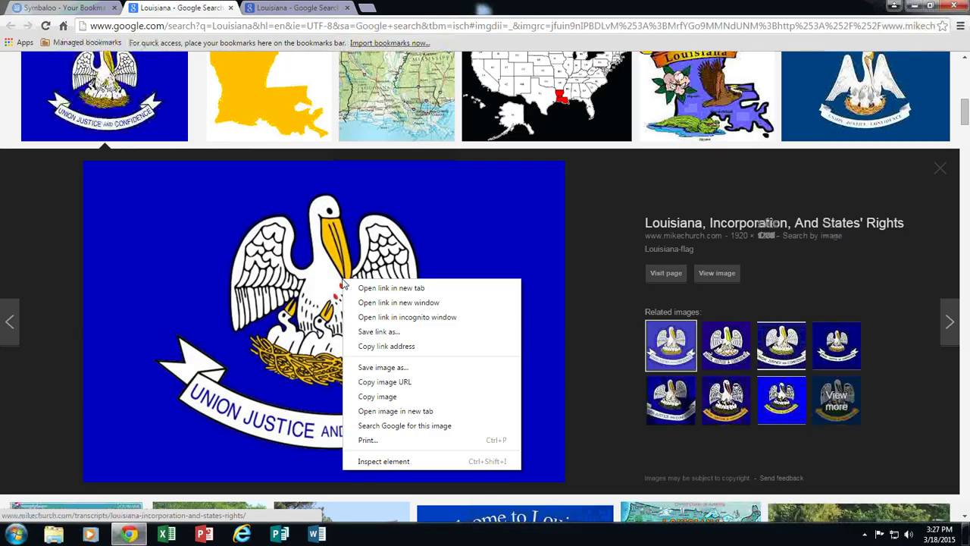
pyautogui.click(384, 384)
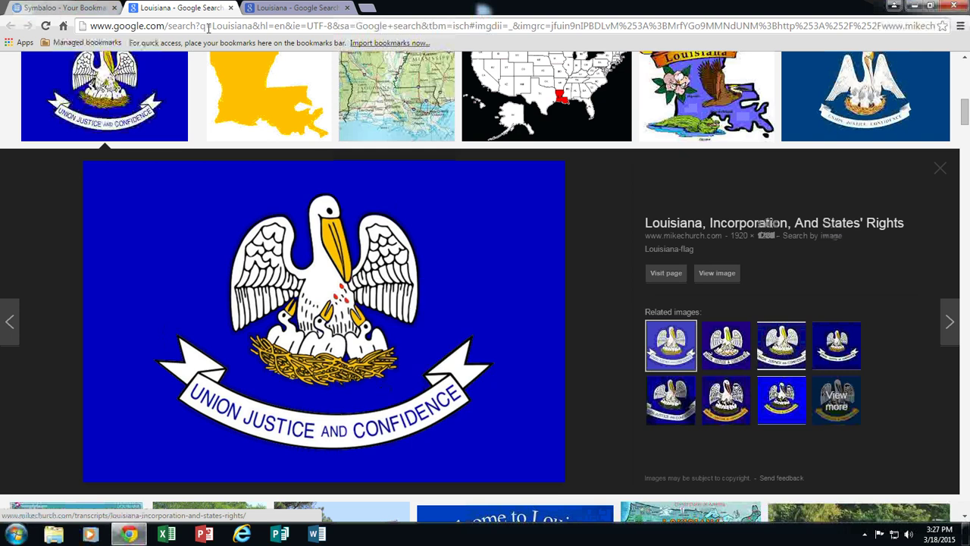
# - In the empty slot below LA Map, start a custom tile with the pasted flag image URL
pyautogui.click(65, 9)
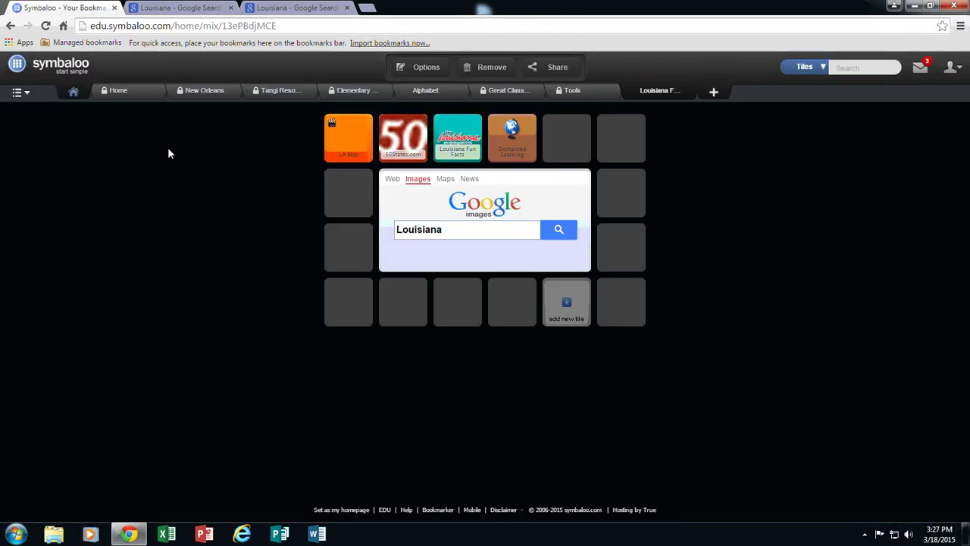
pyautogui.click(352, 200)
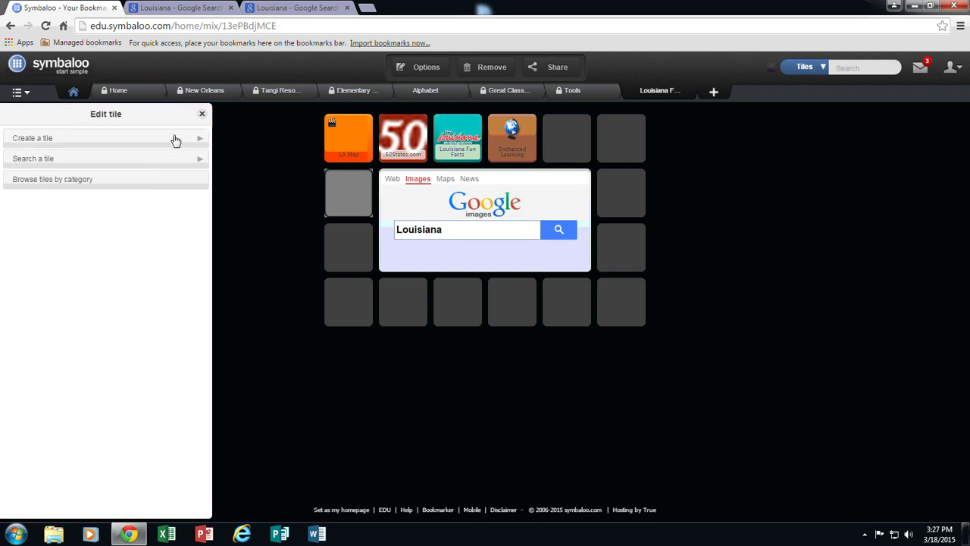
pyautogui.click(114, 138)
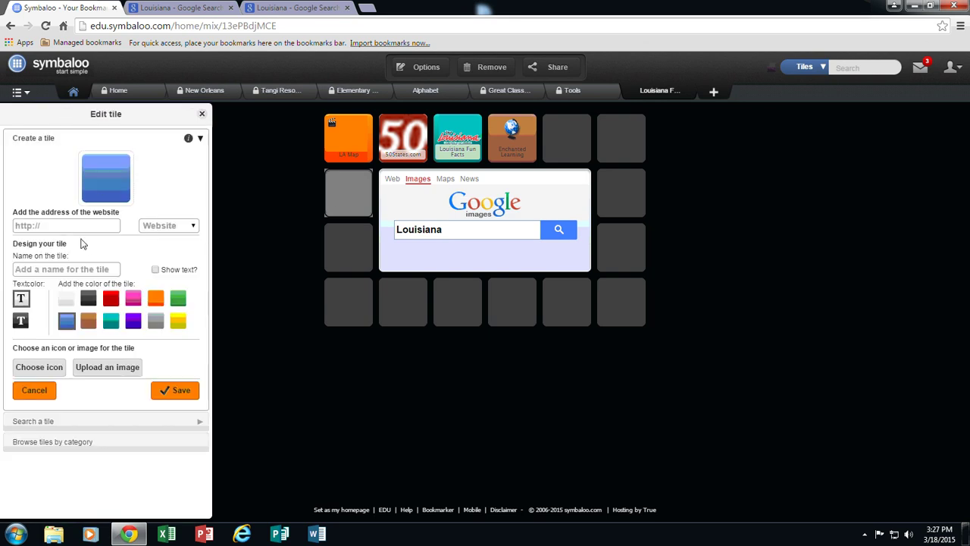
pyautogui.rightClick(46, 225)
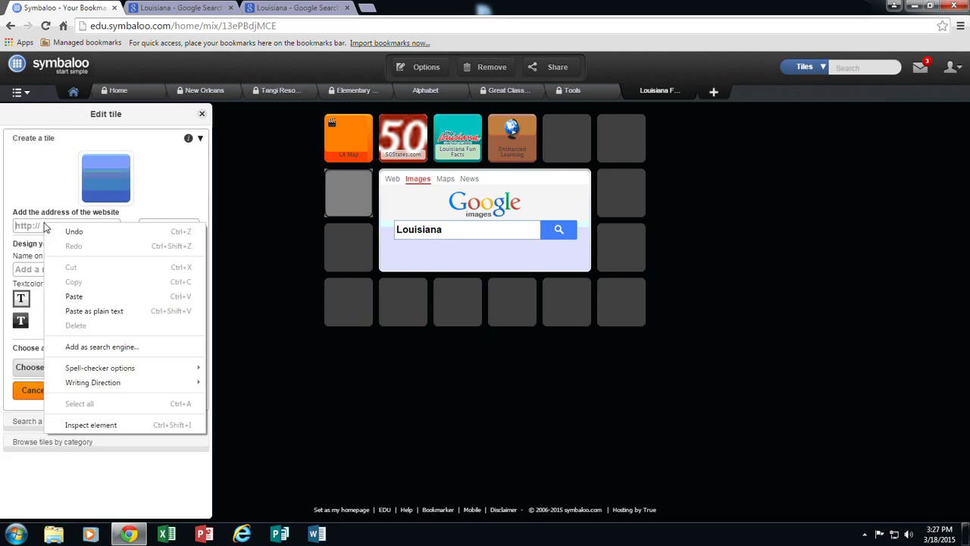
pyautogui.click(86, 298)
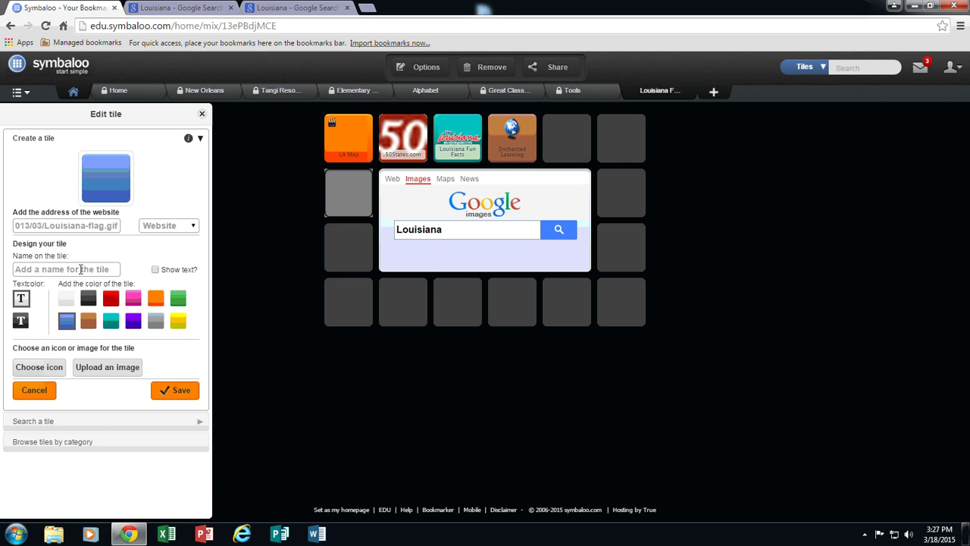
# - Make the new tile purple, name it LA Flag, and save it
pyautogui.click(80, 269)
pyautogui.click(133, 321)
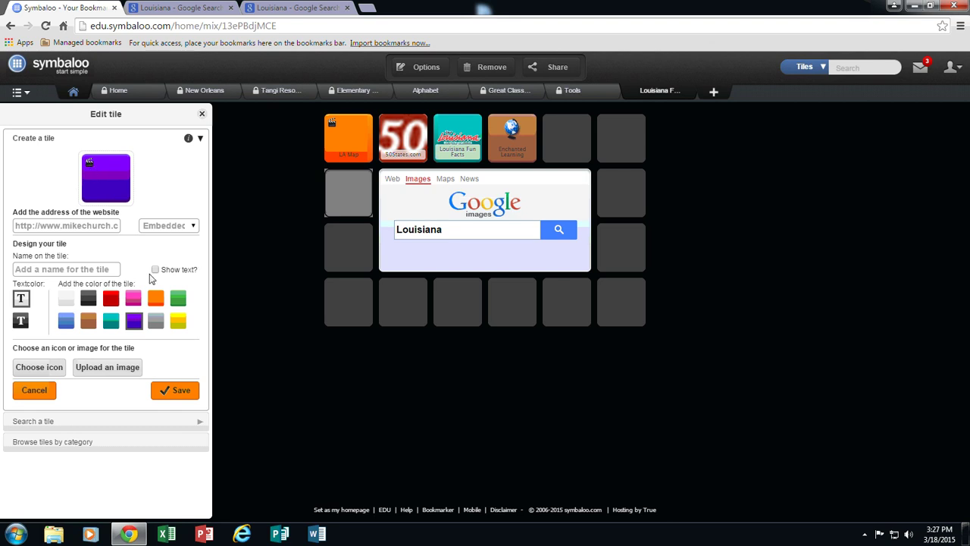
pyautogui.click(87, 269)
pyautogui.write('LA Flag')
pyautogui.click(185, 396)
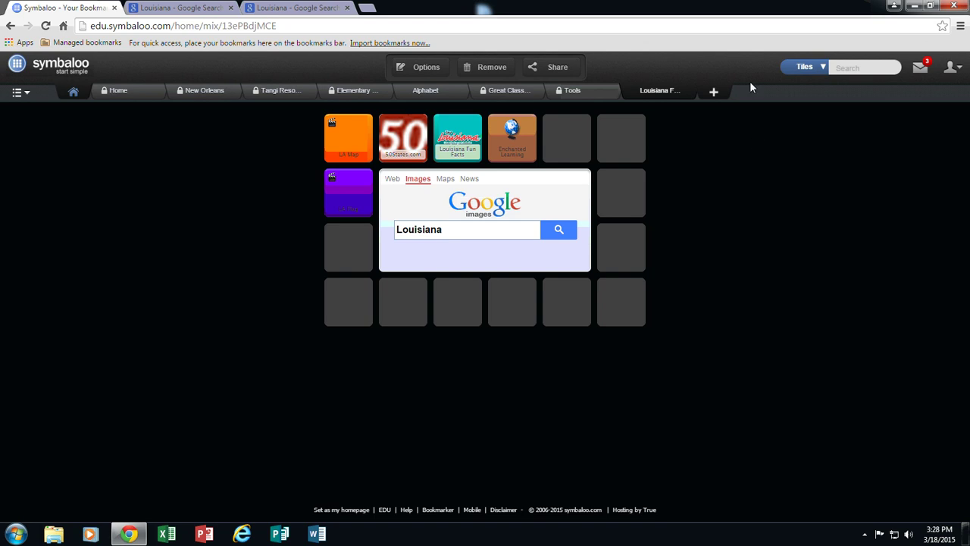
# - Share Louisiana Facts publicly and copy its link edu.symbaloo.com/mix/louisianafacts
pyautogui.click(557, 67)
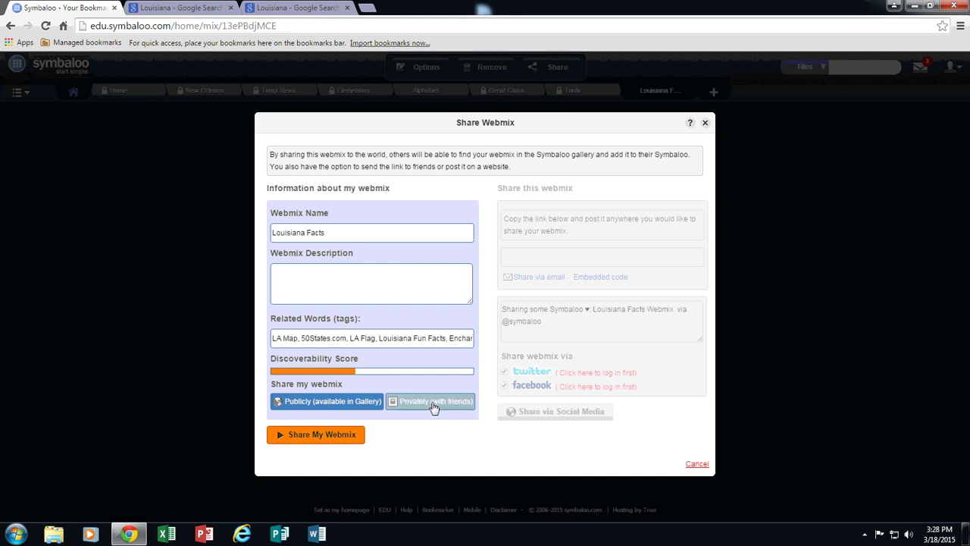
pyautogui.click(324, 437)
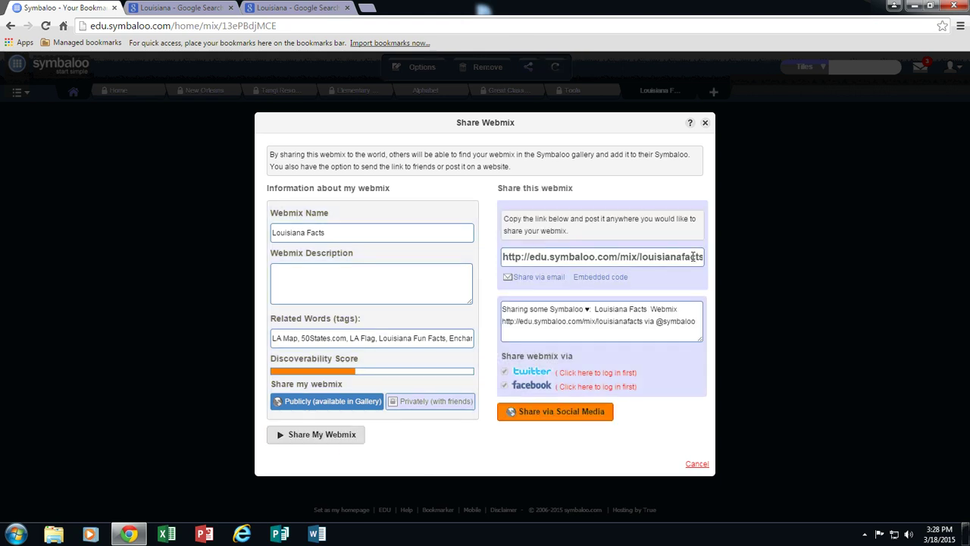
pyautogui.tripleClick(640, 257)
pyautogui.rightClick(640, 259)
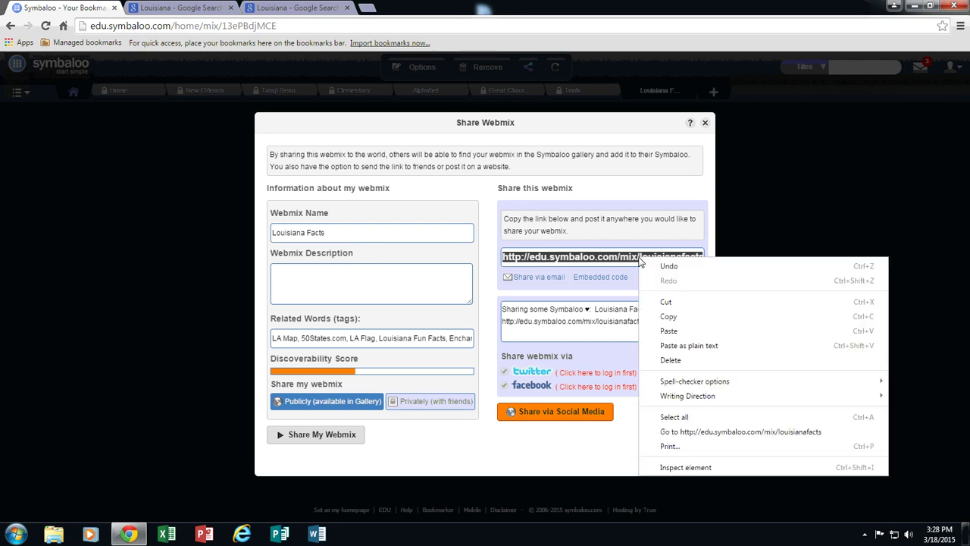
pyautogui.click(669, 317)
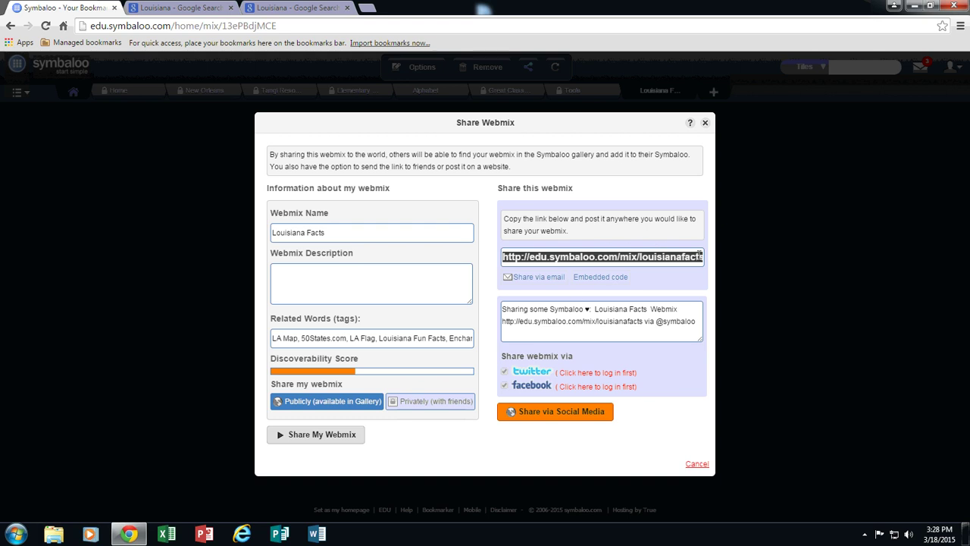
# - Close the Share Webmix dialog and choose Update webmix to publish the new tiles
pyautogui.click(705, 122)
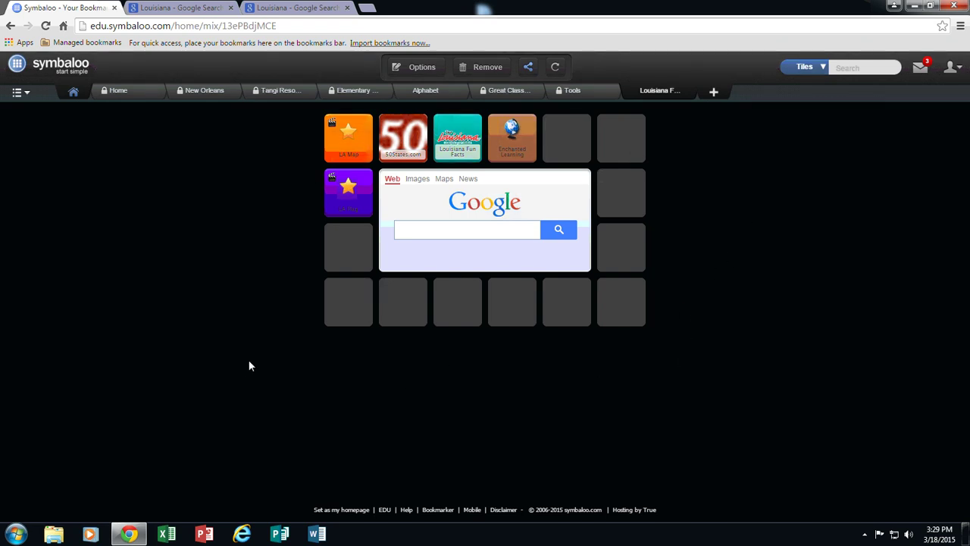
pyautogui.click(530, 69)
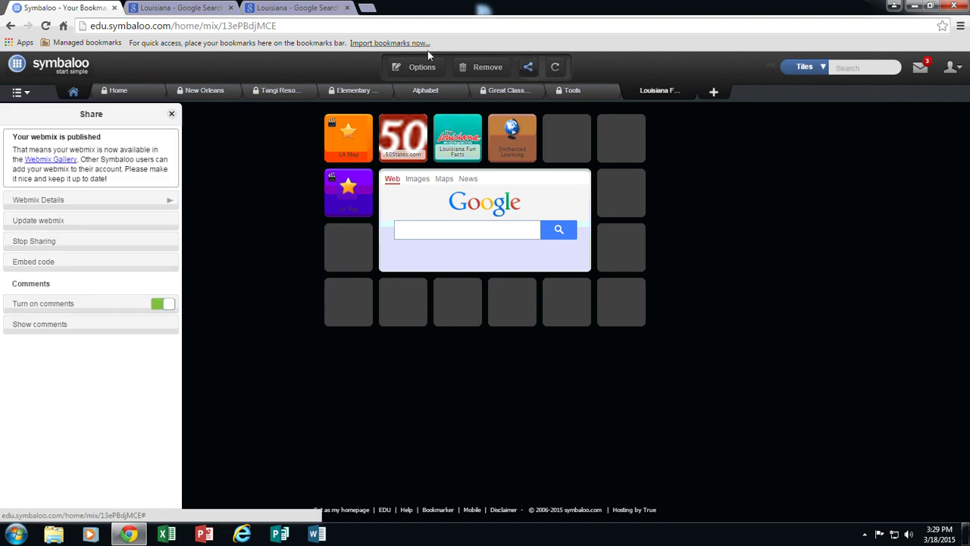
pyautogui.click(54, 227)
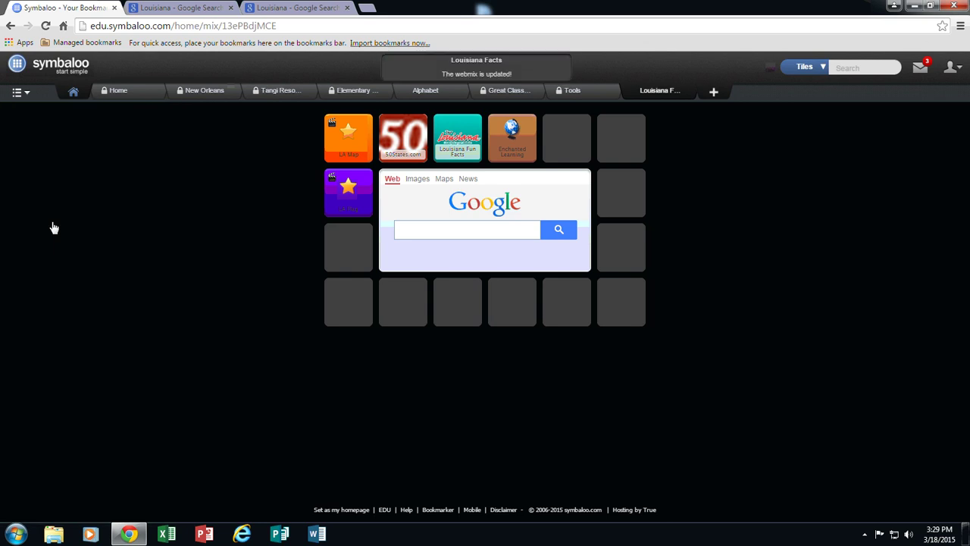